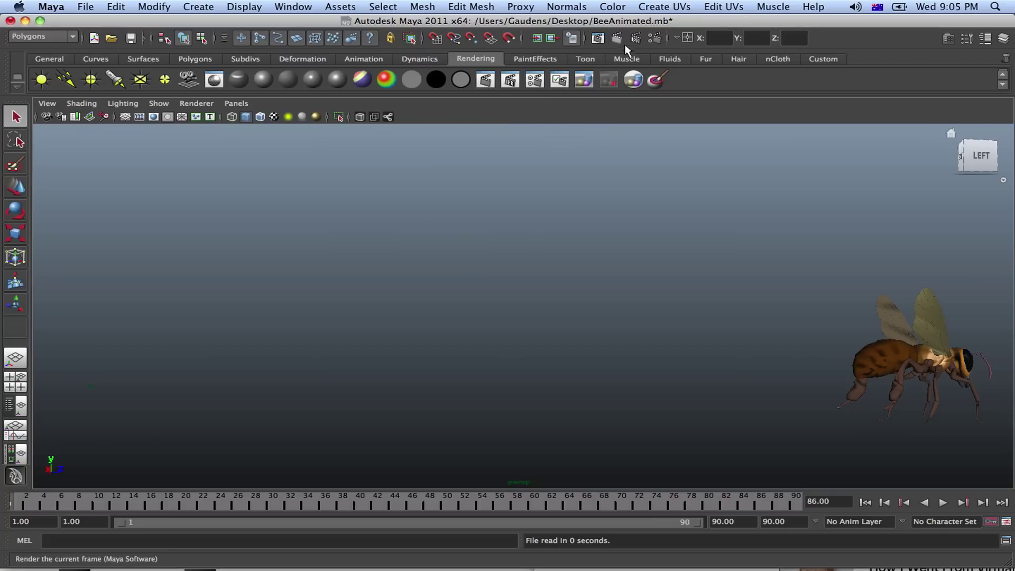
Open Render Settings and, under Maya Software > Motion Blur, enable 3D motion blur.
click(656, 38)
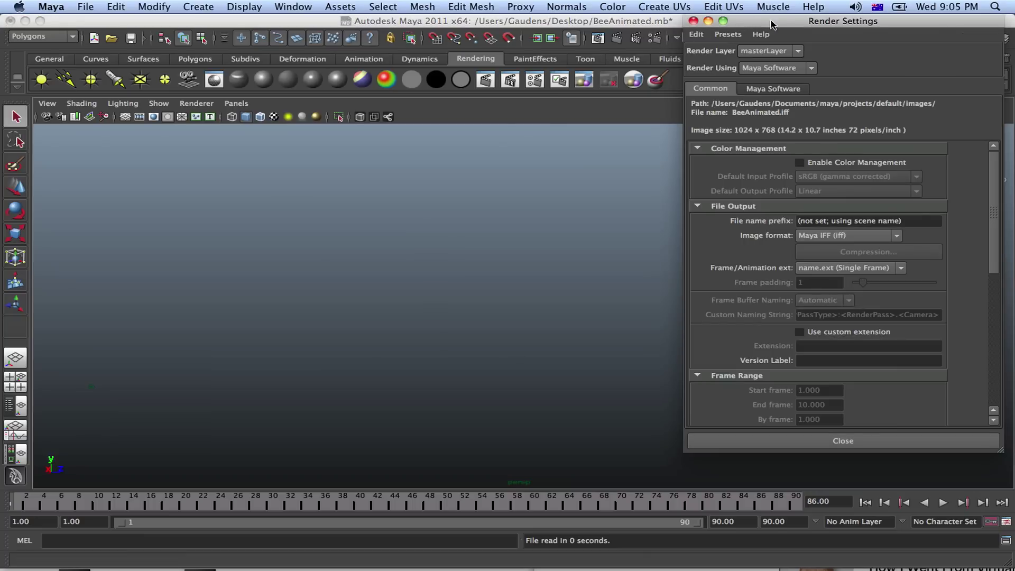
drag(775, 23, 732, 23)
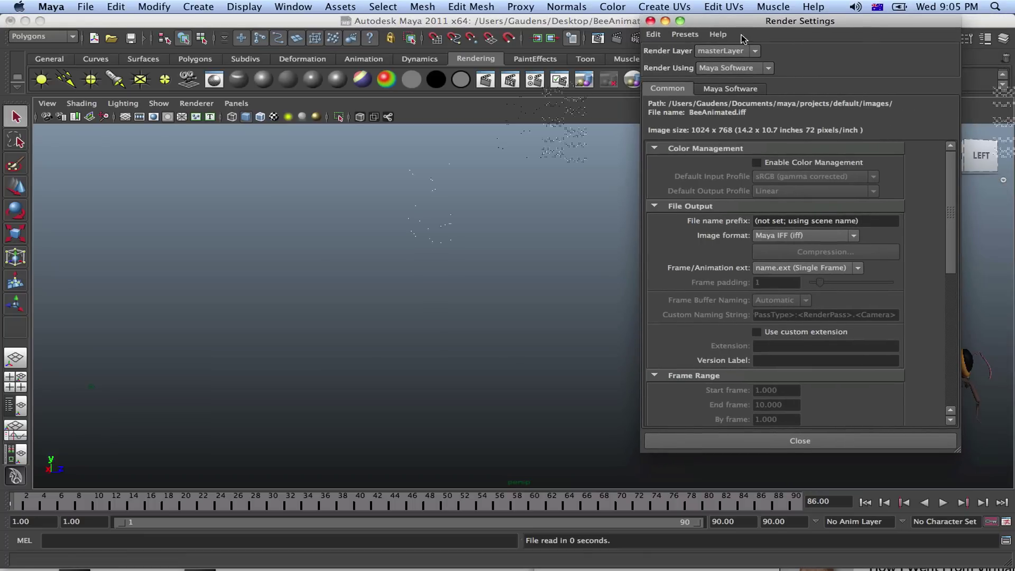
click(735, 88)
scroll(694, 364, down, 3)
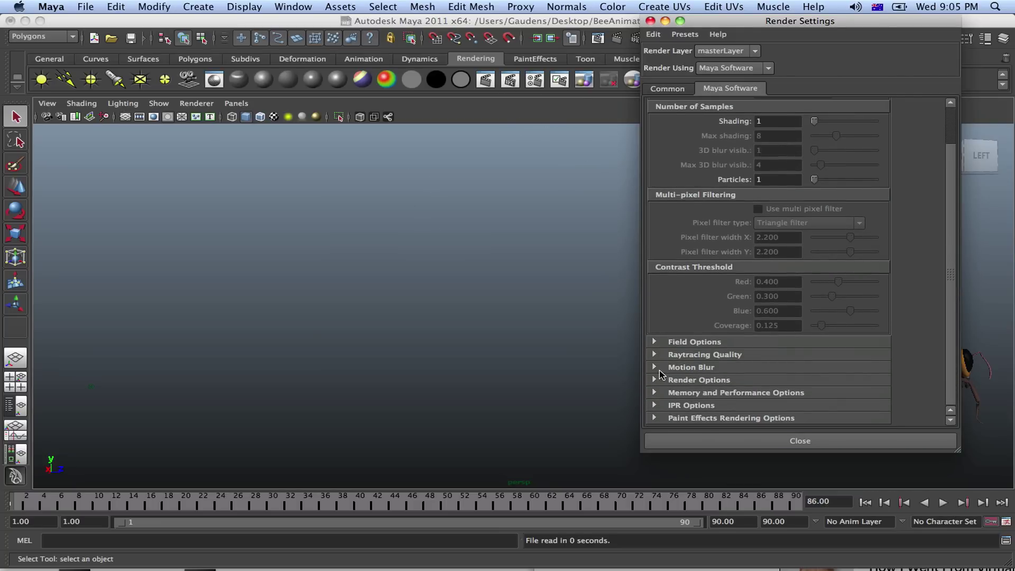
click(656, 368)
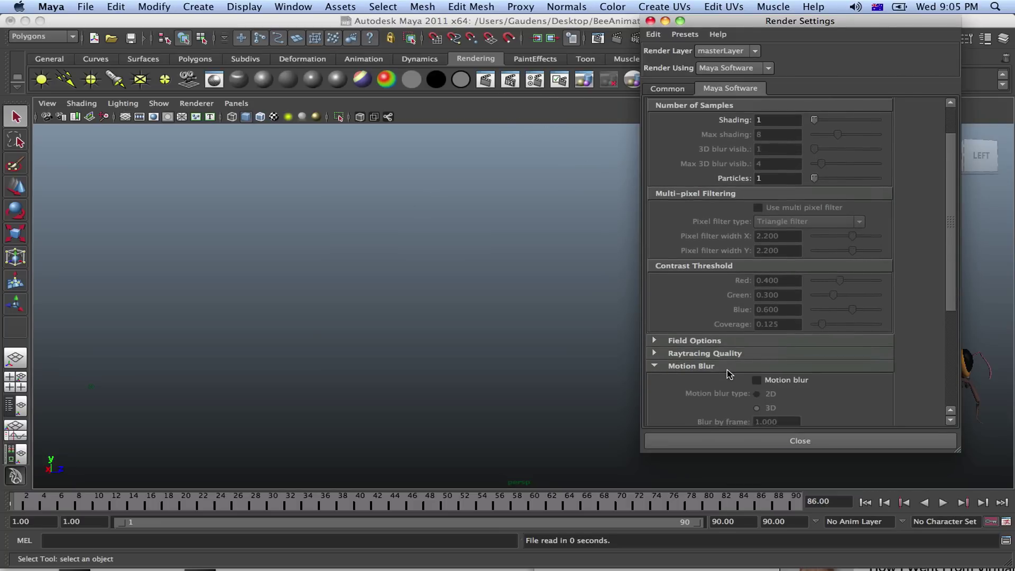
scroll(728, 370, down, 3)
scroll(727, 372, down, 2)
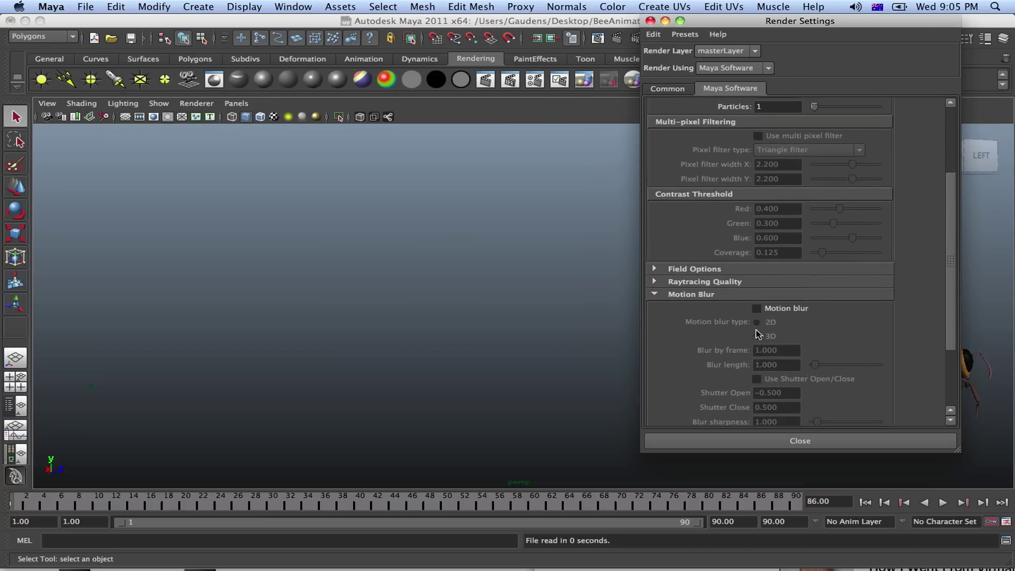
click(757, 311)
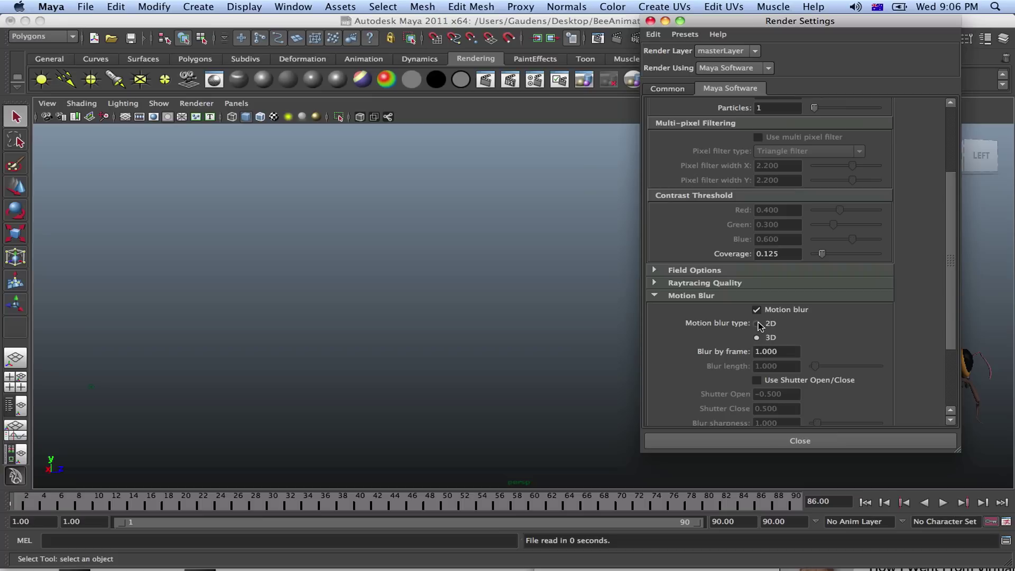
Close Render Settings, play back the bee's flight, and set the time slider to frame 45.
click(650, 21)
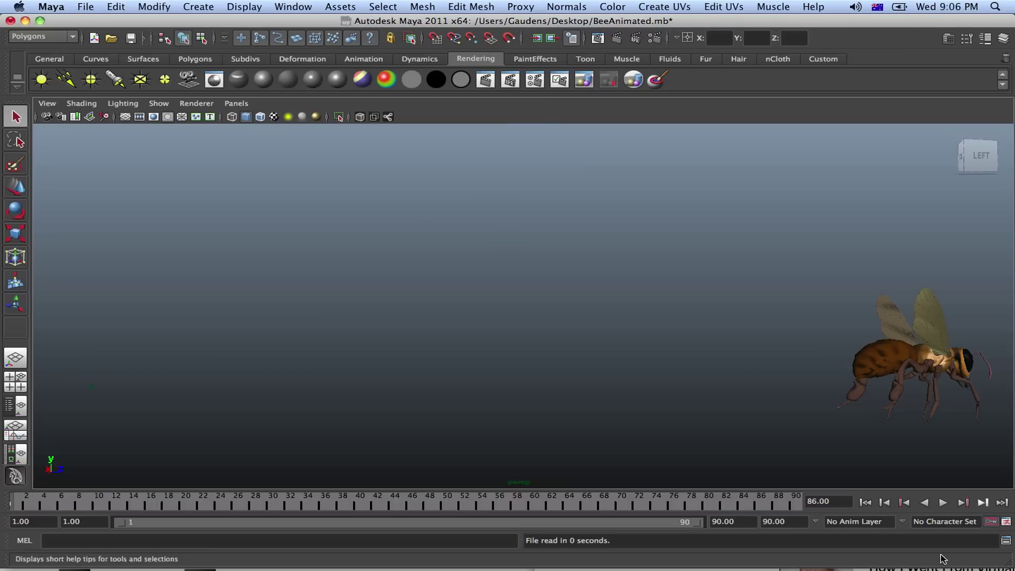
click(942, 503)
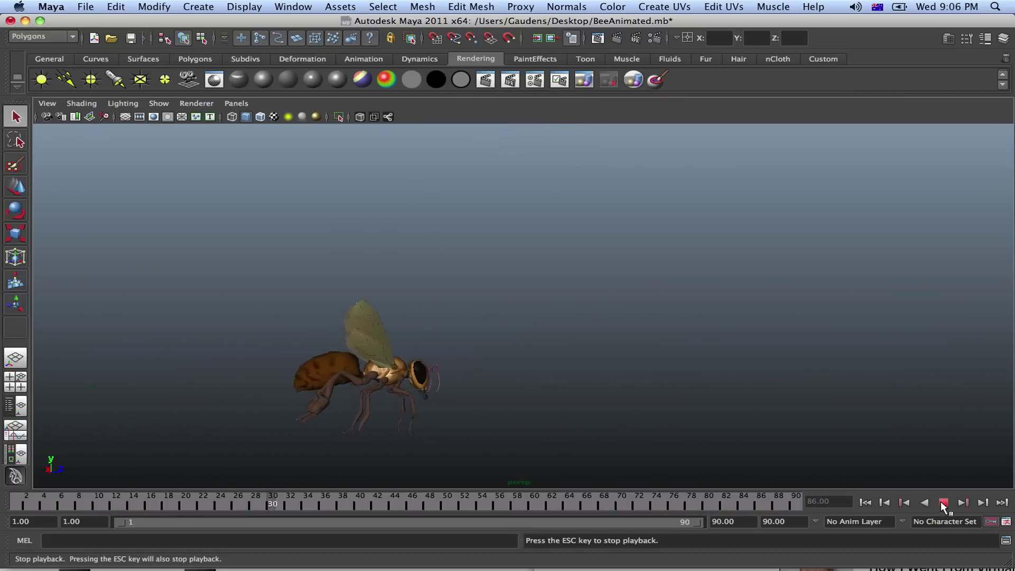
click(943, 502)
drag(465, 500, 39, 462)
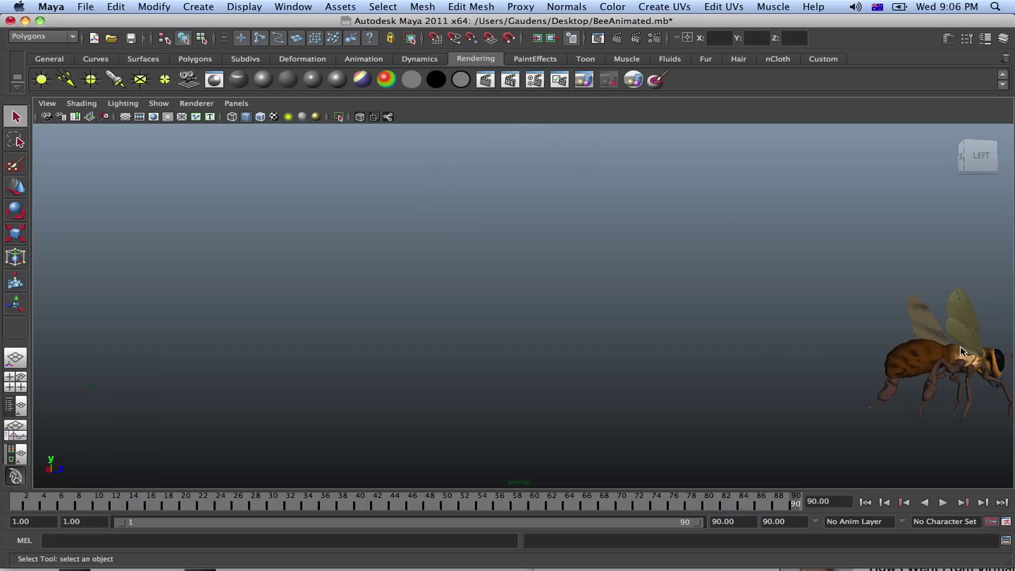
click(404, 503)
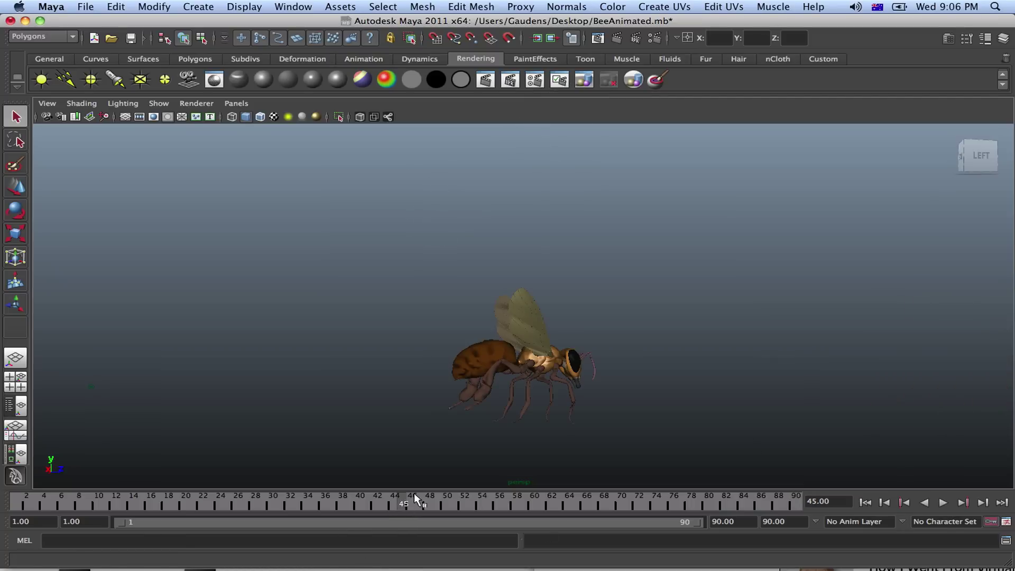
Reopen Render Settings, switch the motion blur type to 2D, and review the blur options.
click(655, 37)
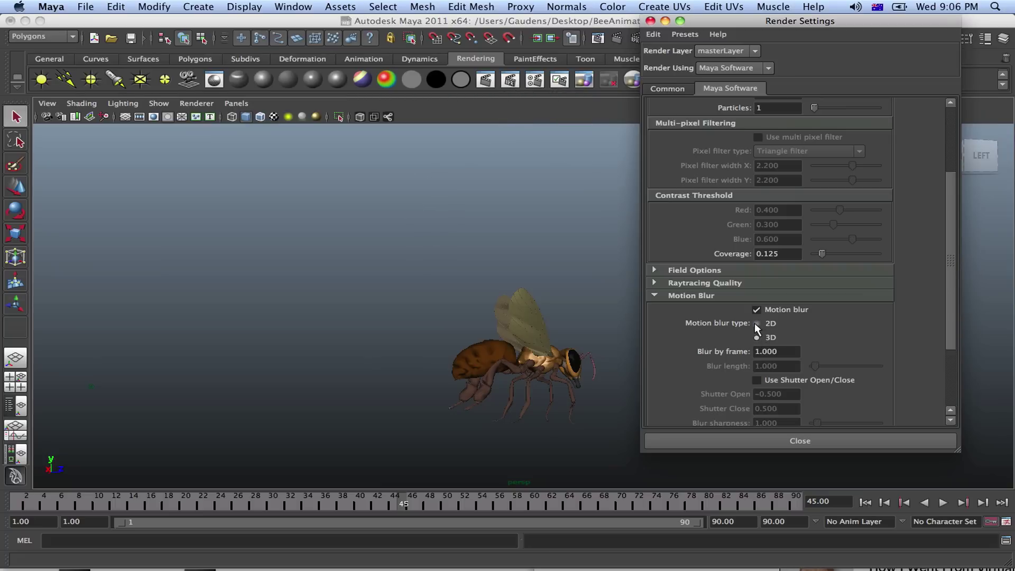
click(757, 323)
scroll(790, 324, down, 2)
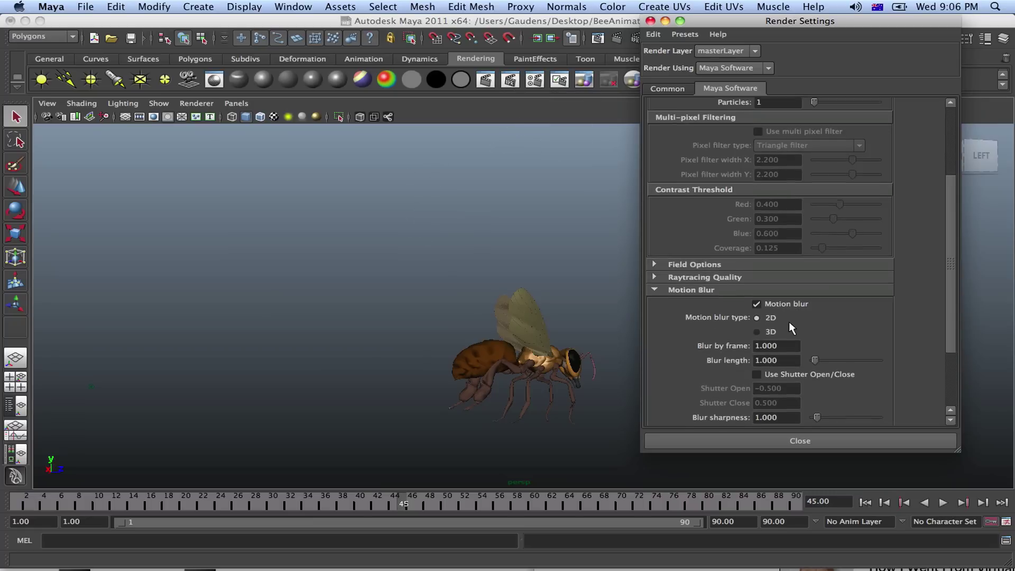
scroll(789, 324, down, 3)
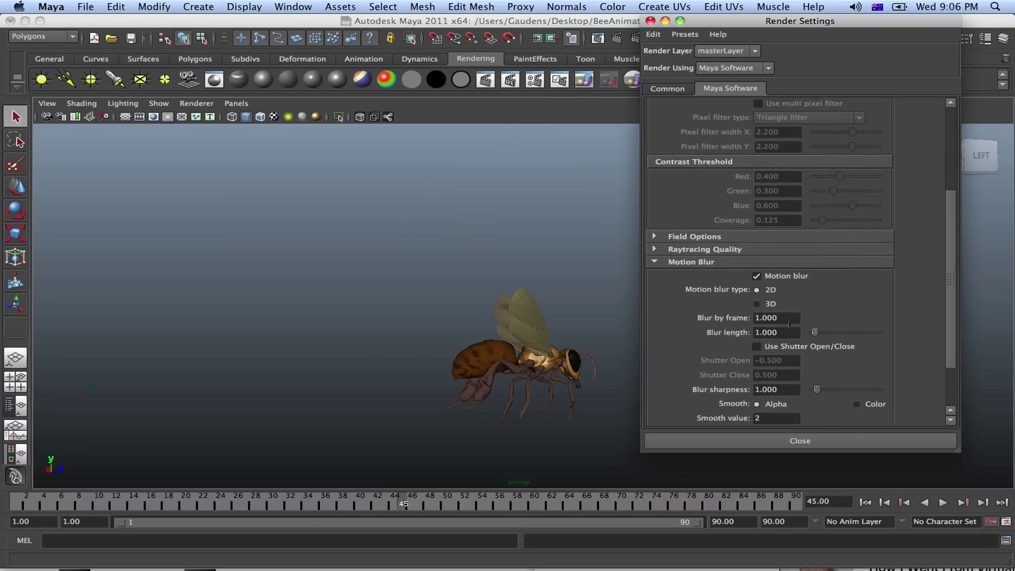
scroll(790, 324, down, 2)
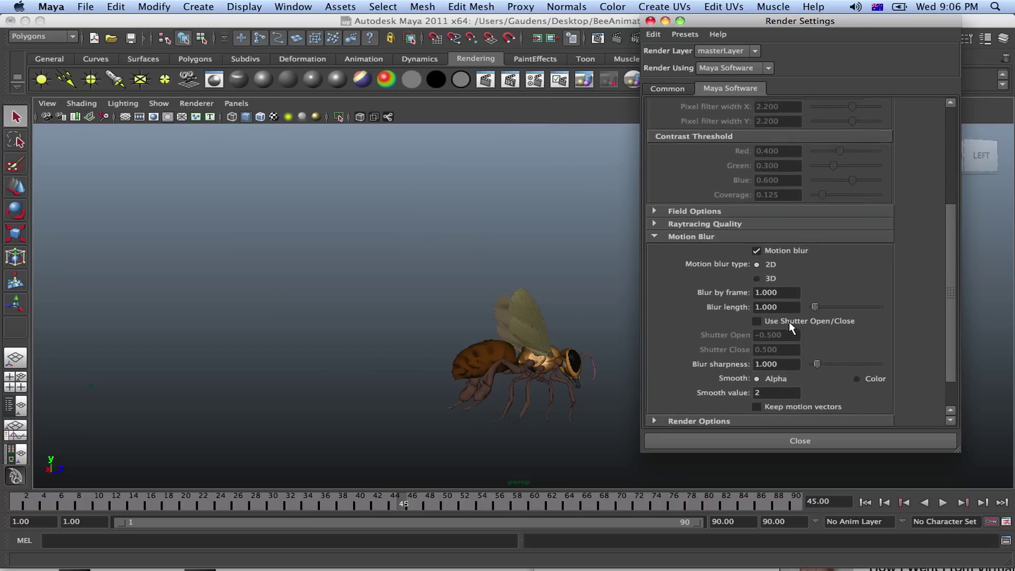
scroll(789, 325, down, 1)
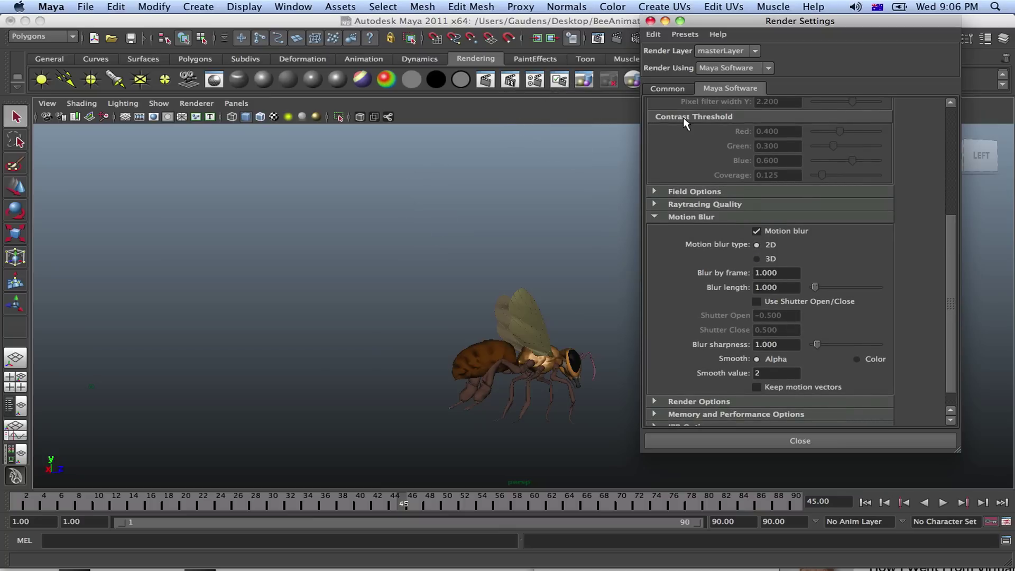
Render frame 45 of the bee in Render View with 2D motion blur.
click(617, 39)
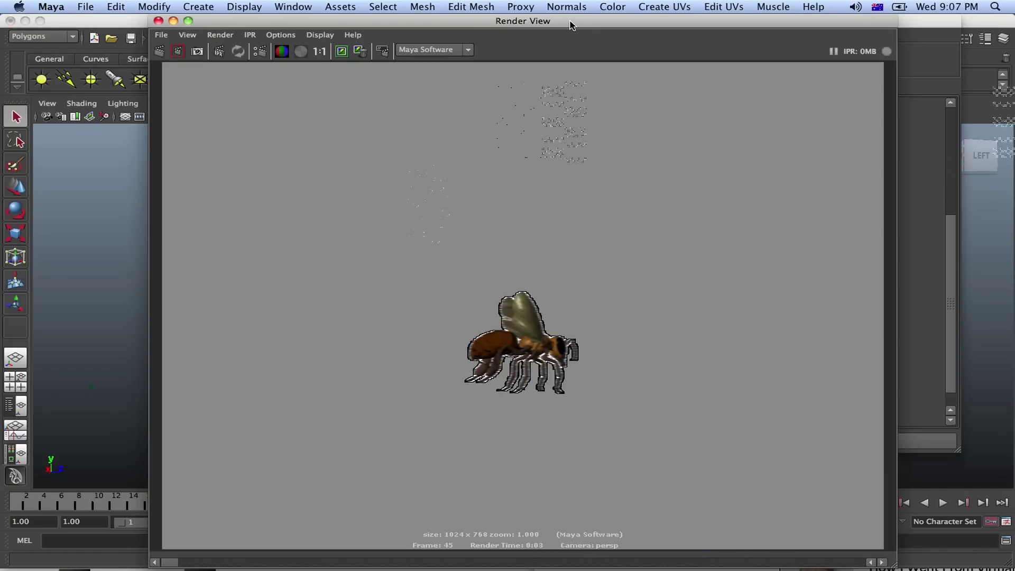
drag(535, 21, 523, 21)
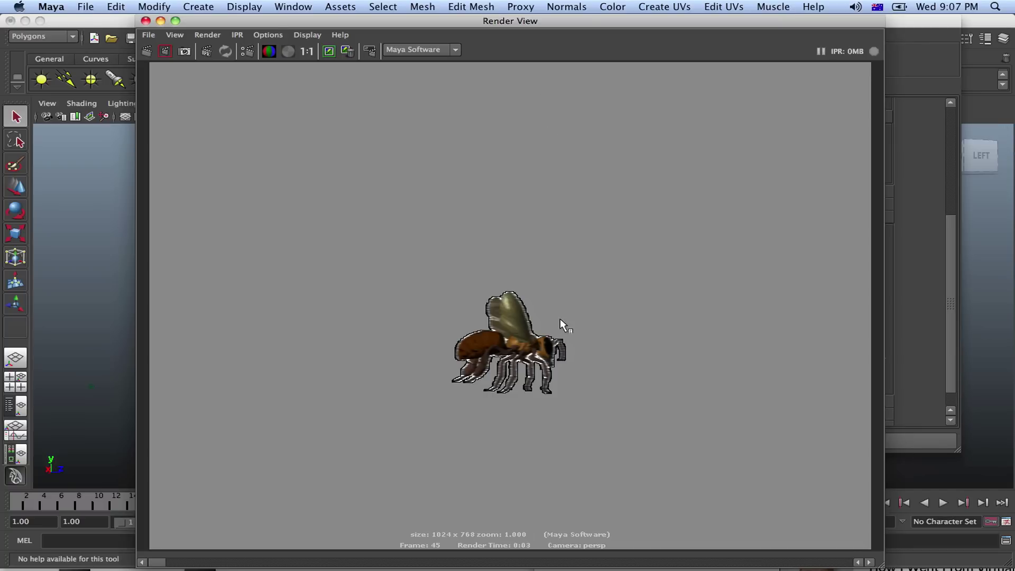
Close Render View and set Anti-aliasing Quality to the Production quality preset.
click(145, 20)
scroll(797, 168, up, 5)
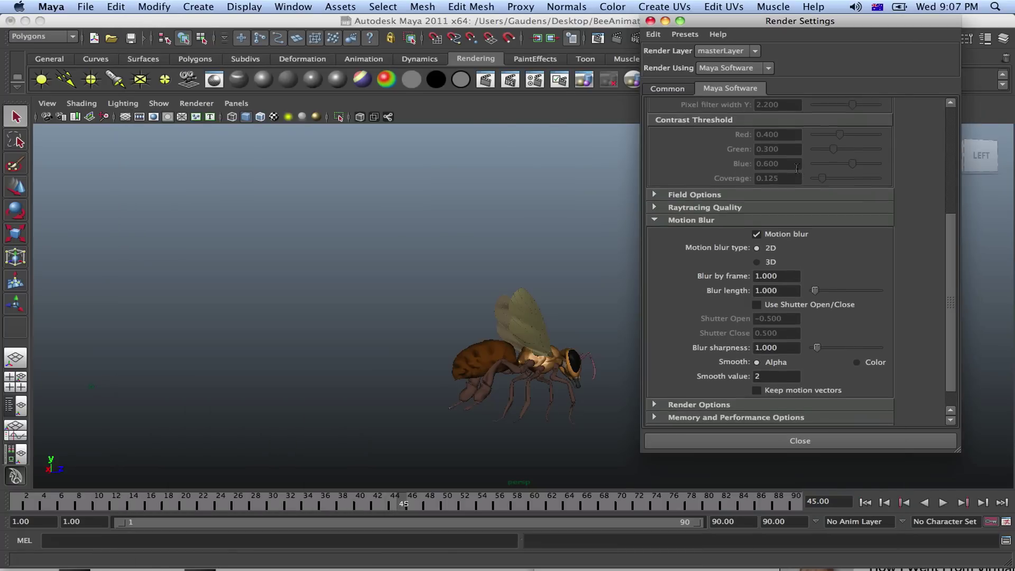
scroll(799, 170, up, 3)
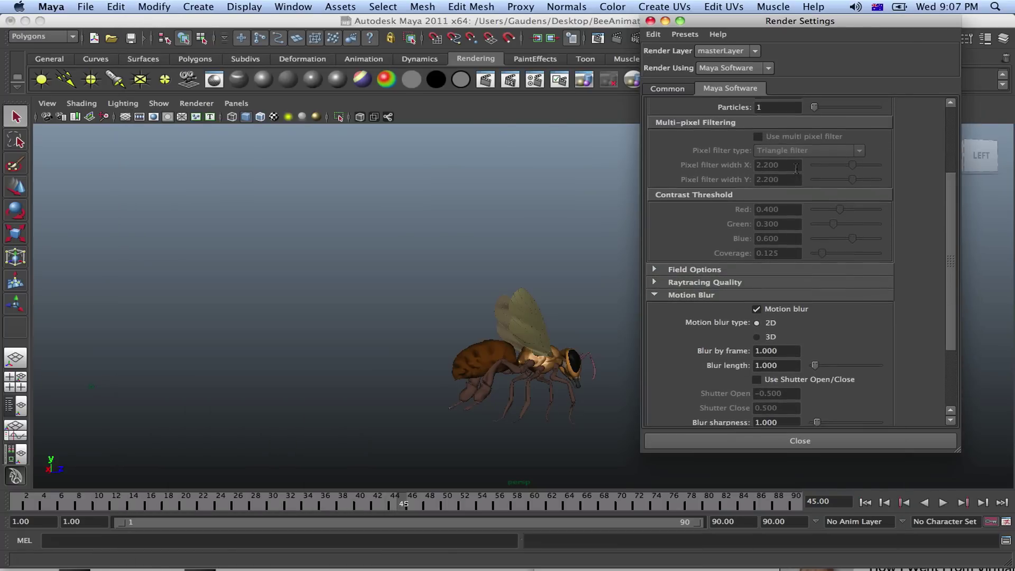
scroll(798, 171, up, 2)
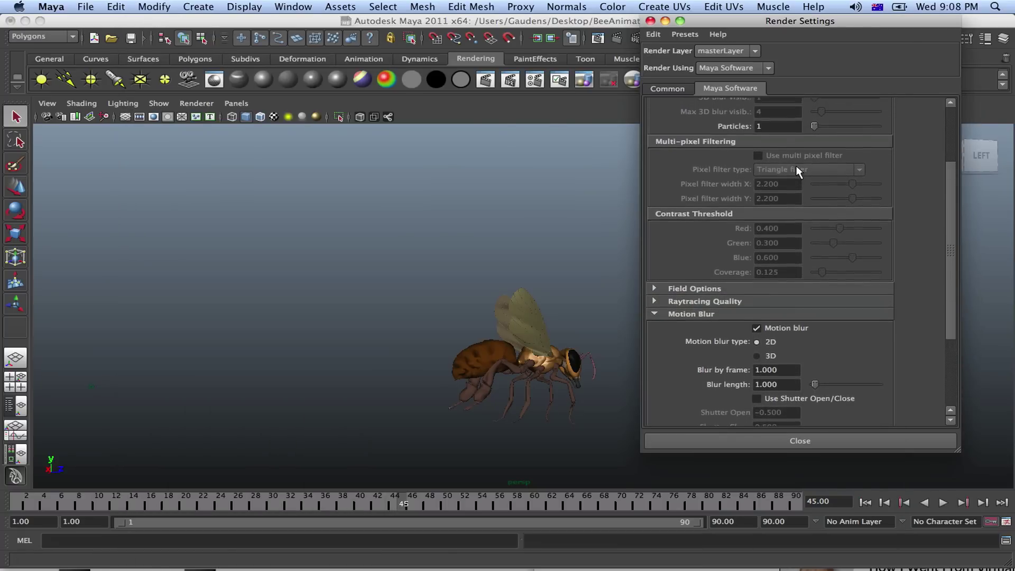
scroll(799, 171, up, 2)
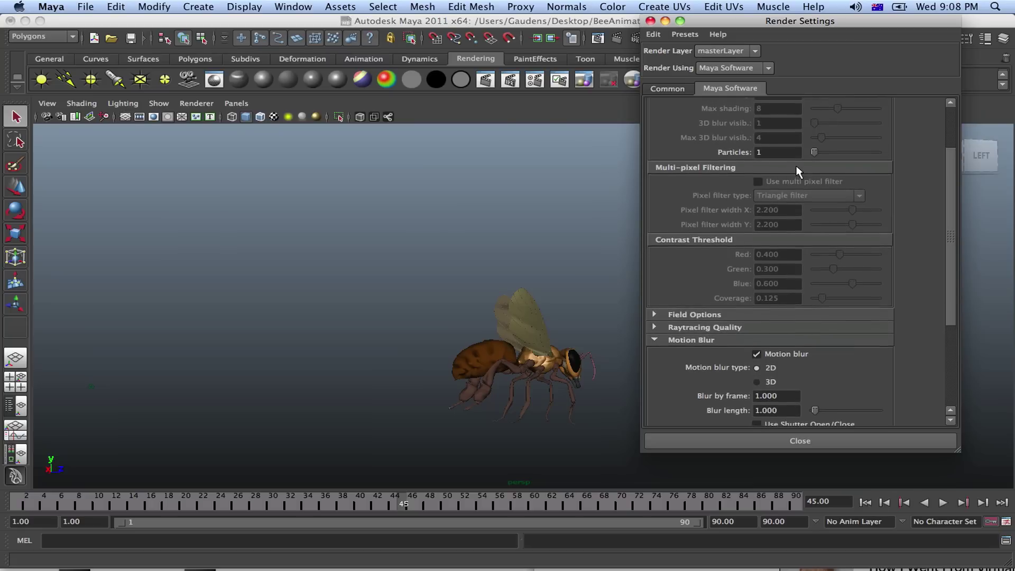
scroll(797, 169, up, 3)
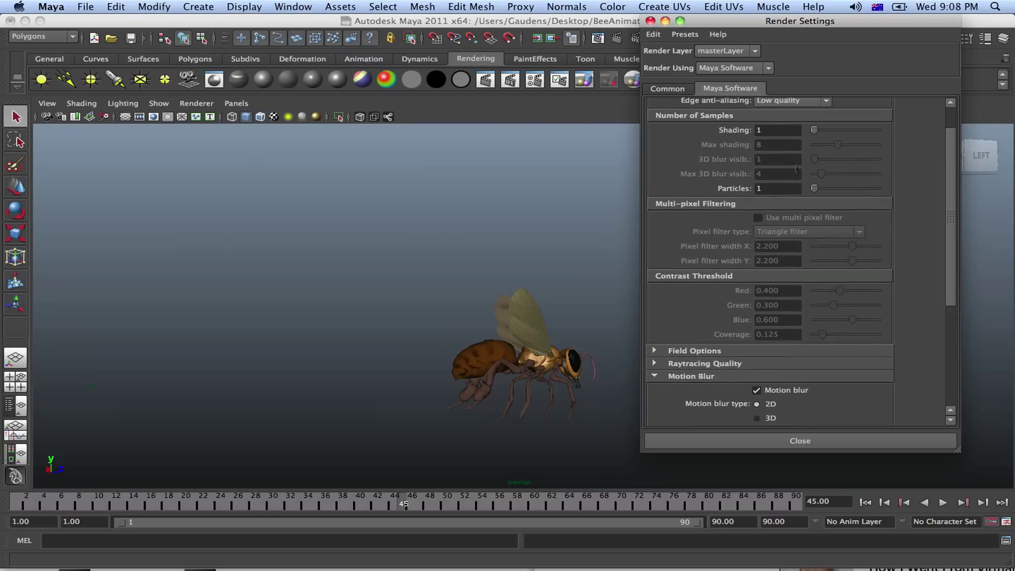
scroll(797, 169, up, 2)
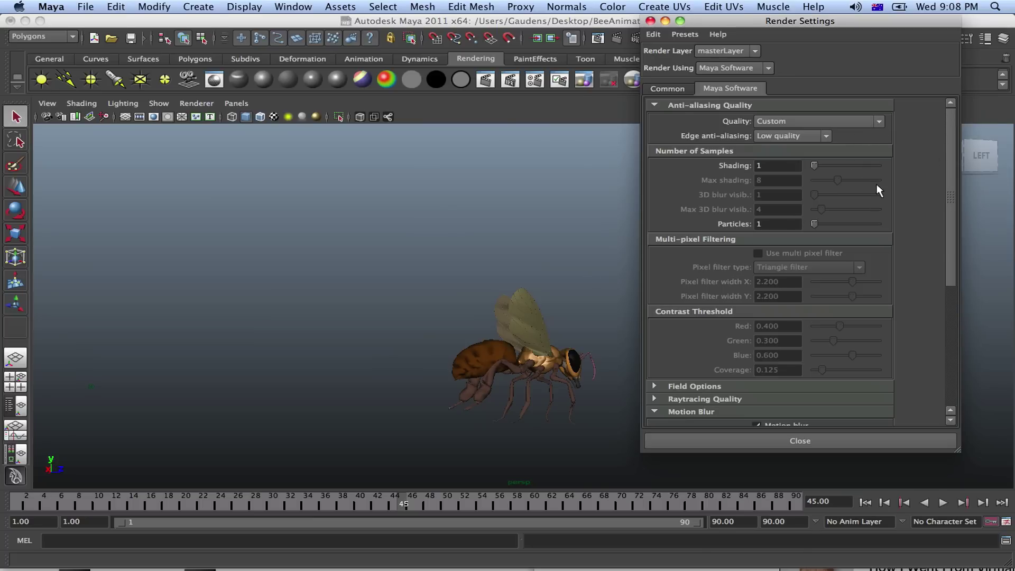
scroll(875, 182, down, 3)
scroll(876, 186, down, 3)
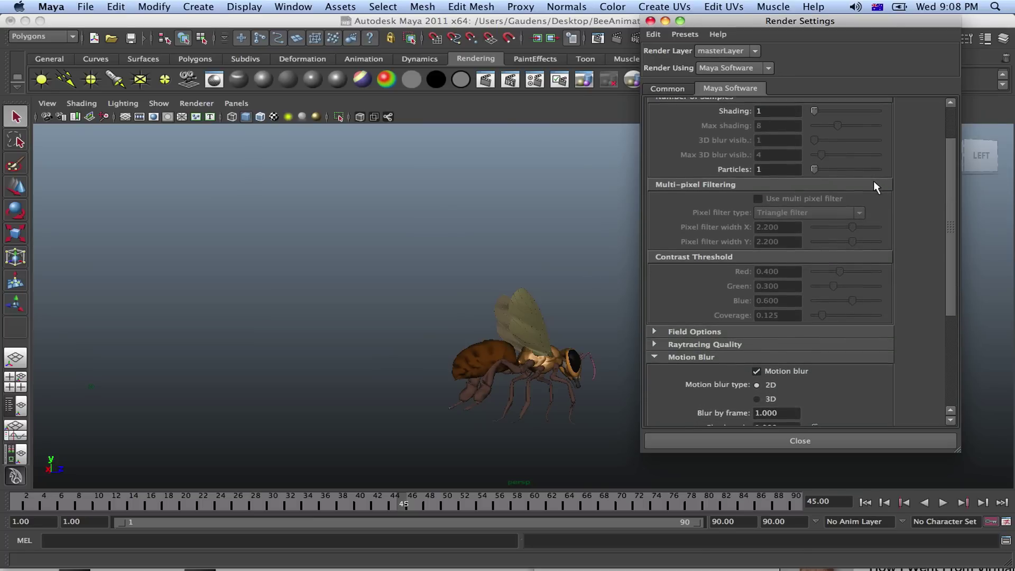
scroll(874, 182, up, 5)
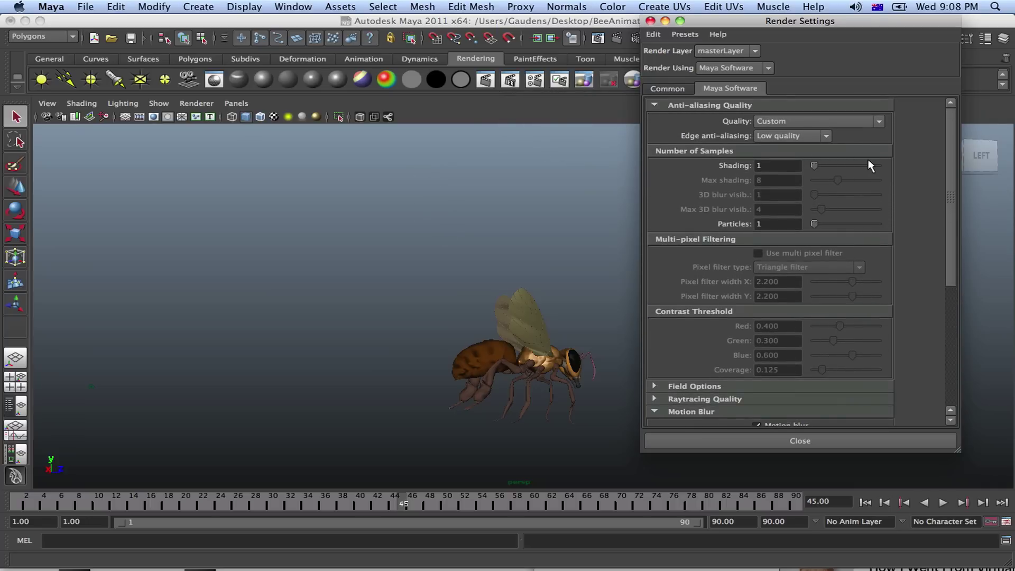
click(880, 121)
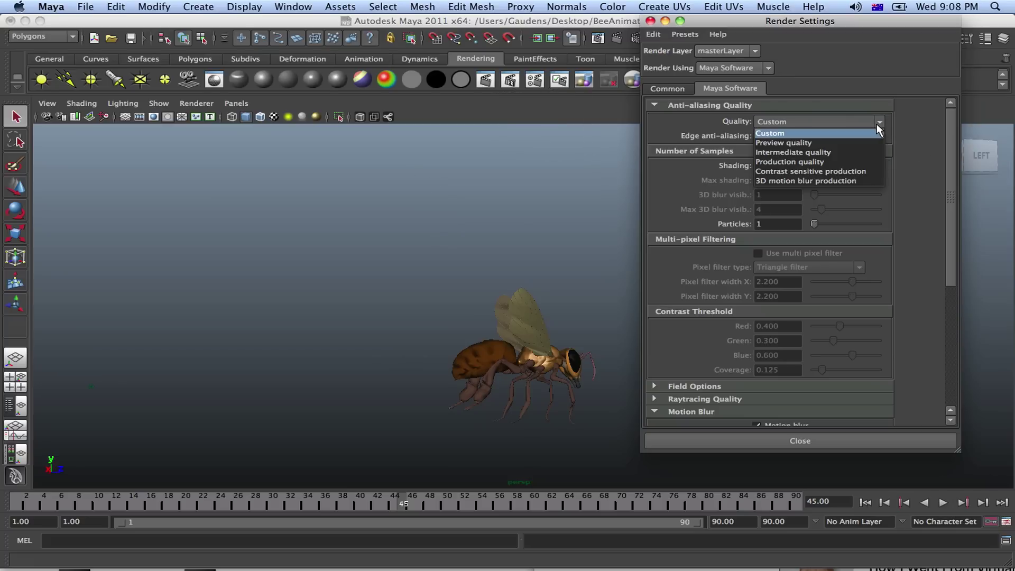
click(846, 162)
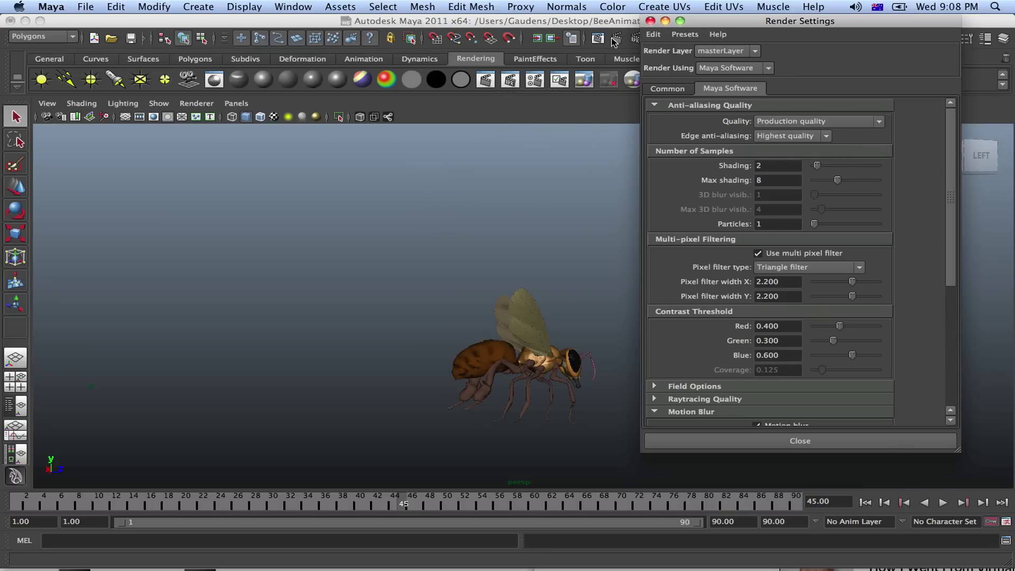
drag(714, 26, 782, 28)
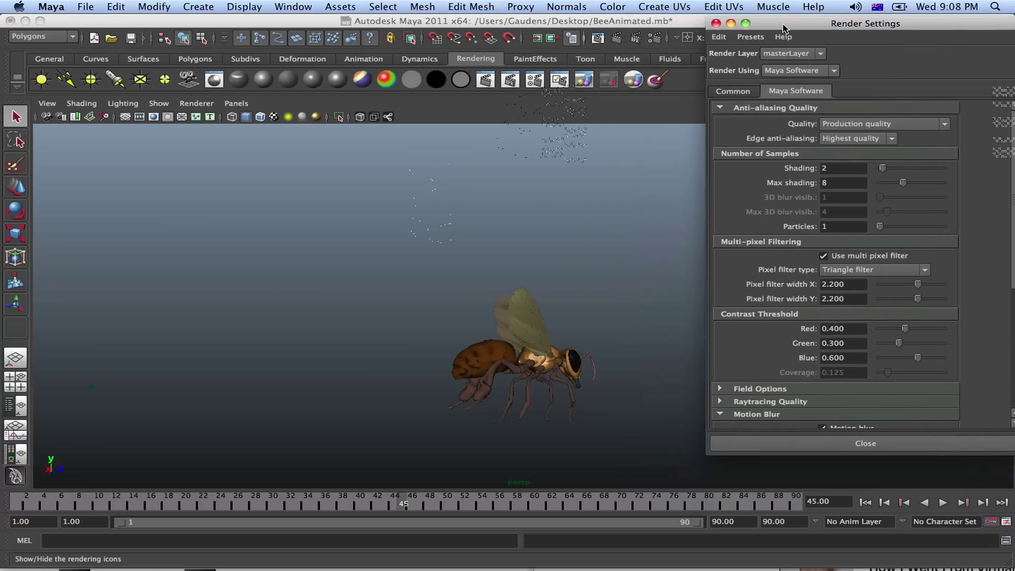
Render frame 45 of the bee with production-quality anti-aliasing.
click(619, 40)
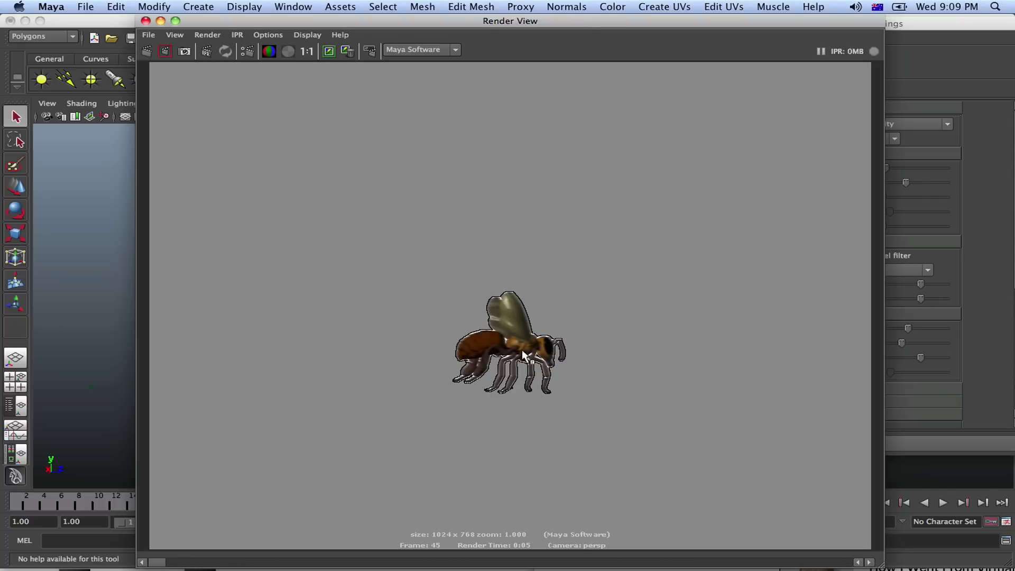
Close Render View and switch motion blur Smooth from Alpha to Color.
click(145, 20)
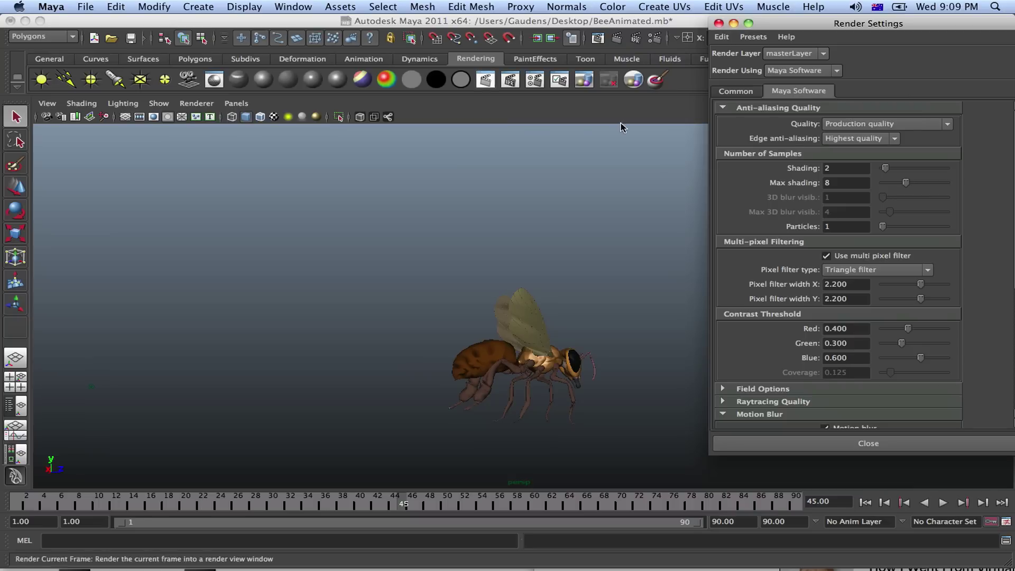
scroll(847, 202, down, 3)
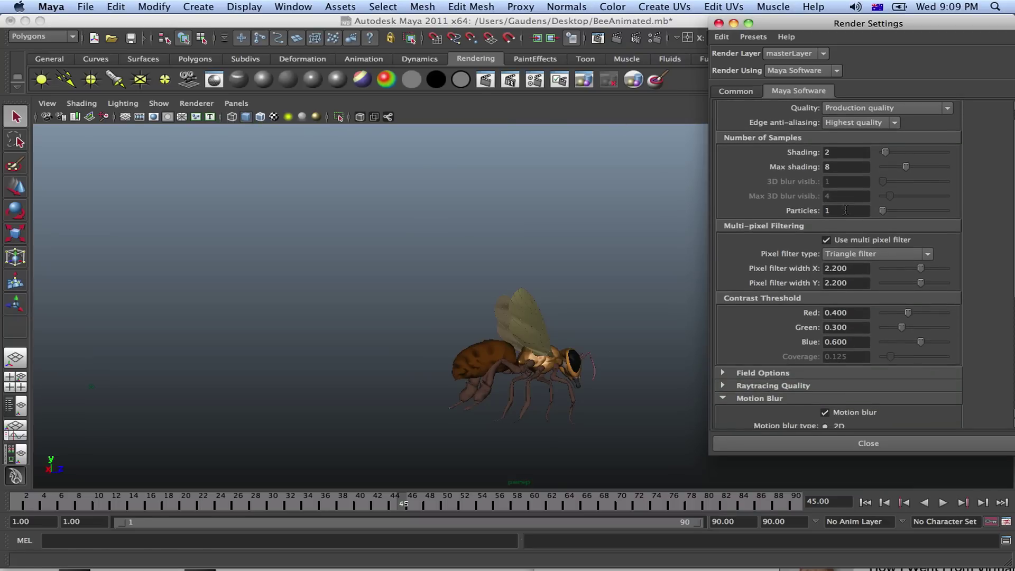
scroll(846, 208, down, 5)
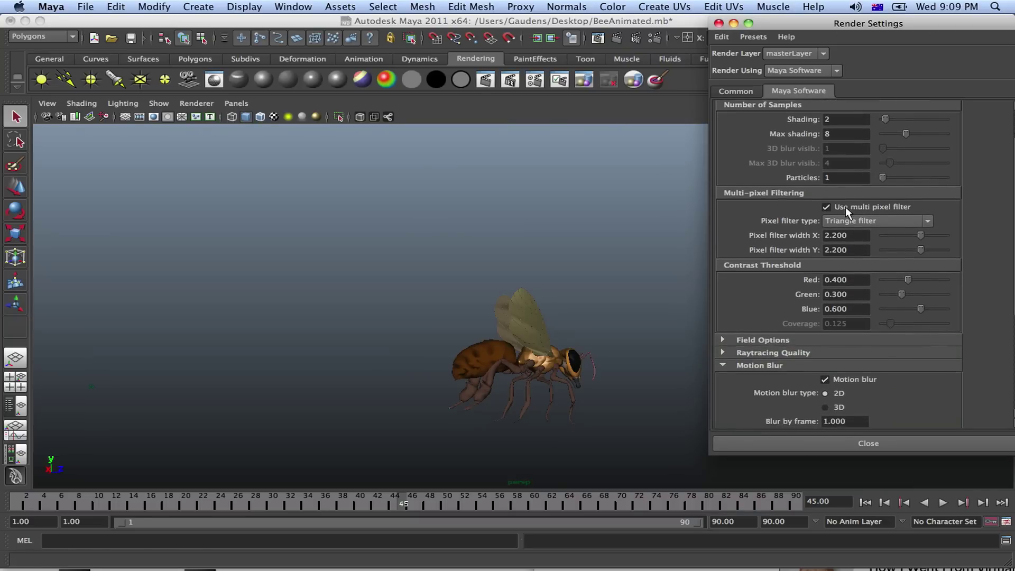
scroll(846, 209, down, 3)
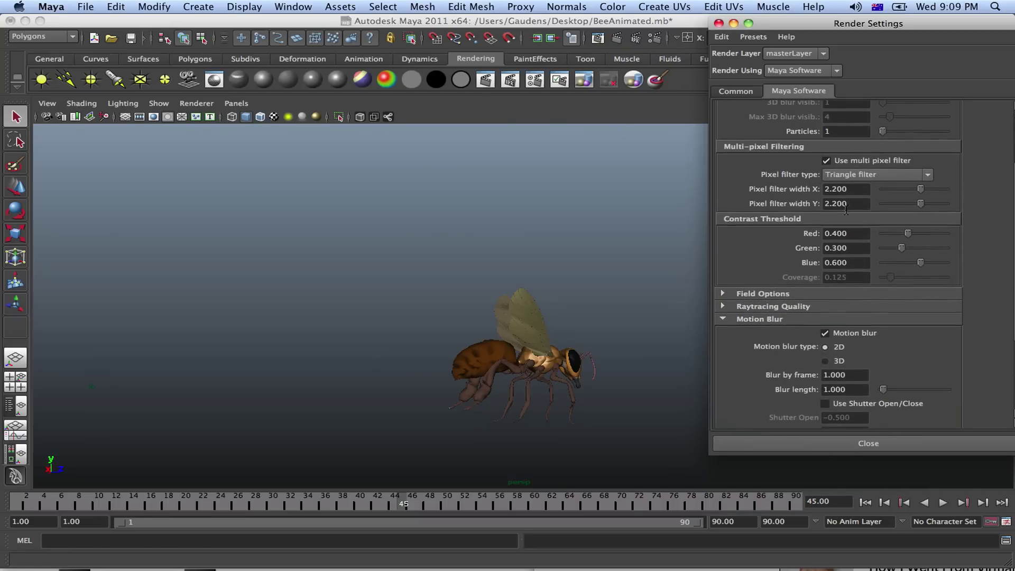
drag(799, 29, 770, 26)
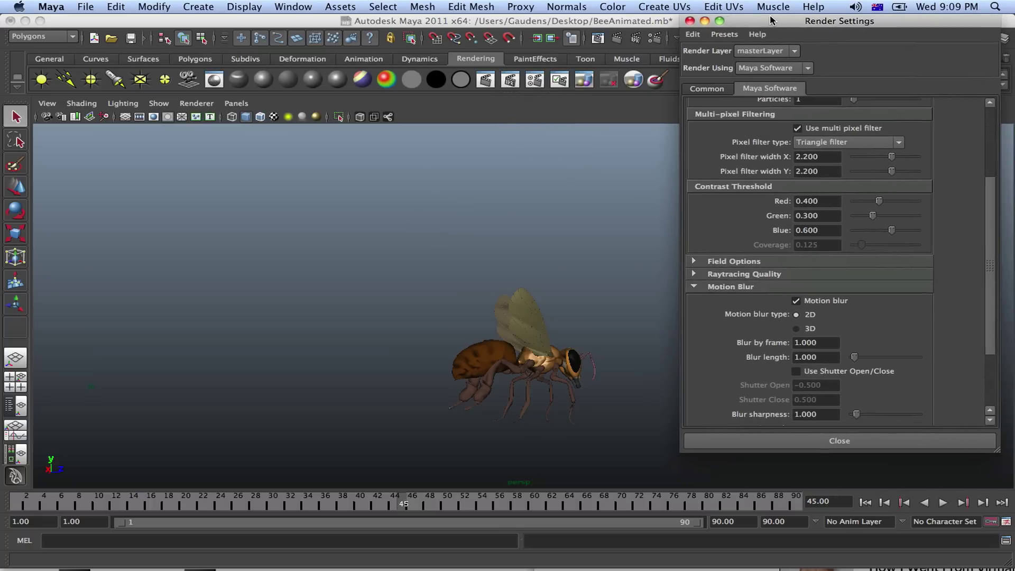
scroll(871, 205, down, 5)
scroll(777, 402, down, 3)
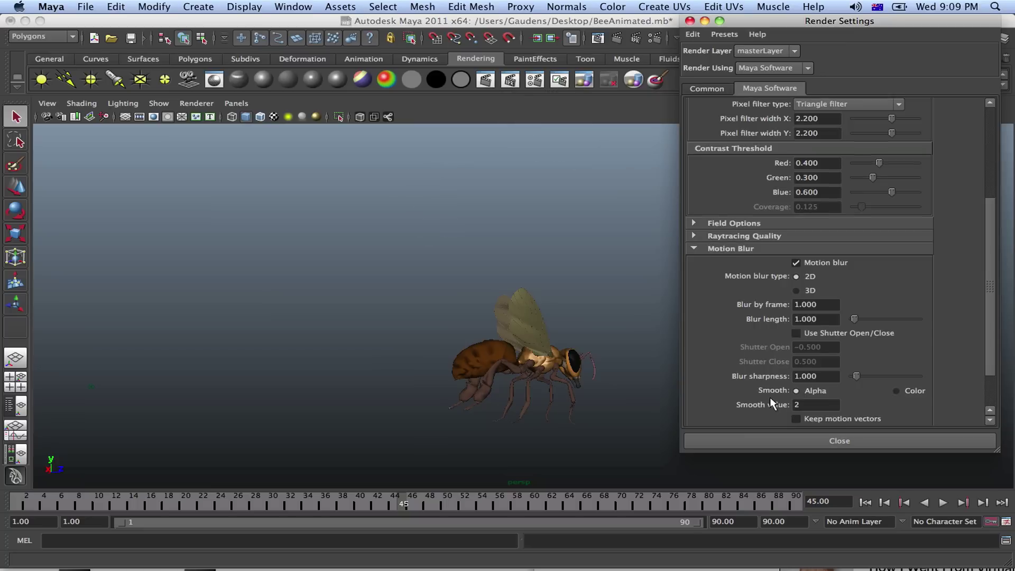
scroll(846, 381, down, 4)
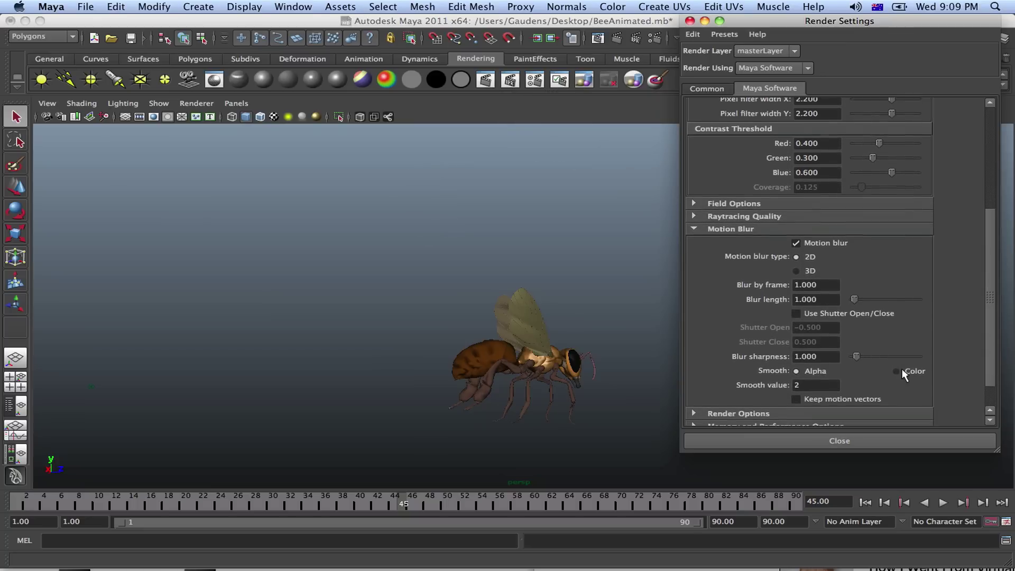
scroll(895, 354, down, 1)
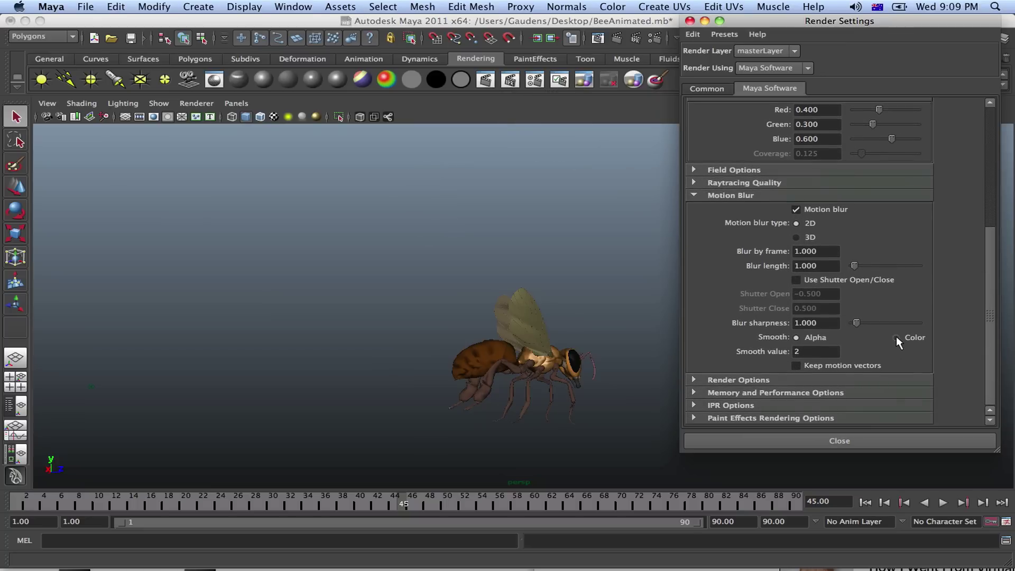
click(896, 338)
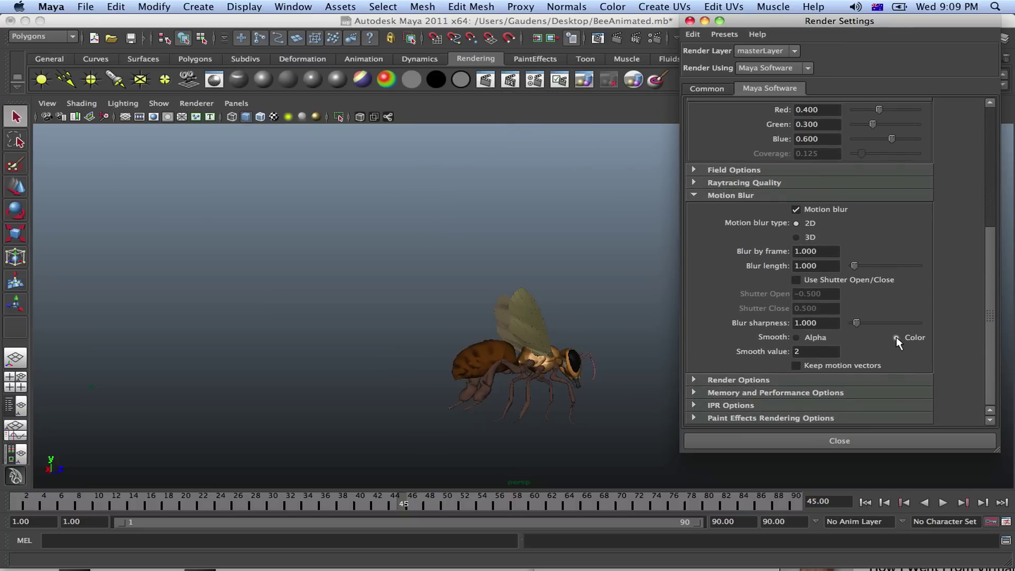
Re-render frame 45 with Color smoothing and arrange Render View beside Render Settings.
click(620, 40)
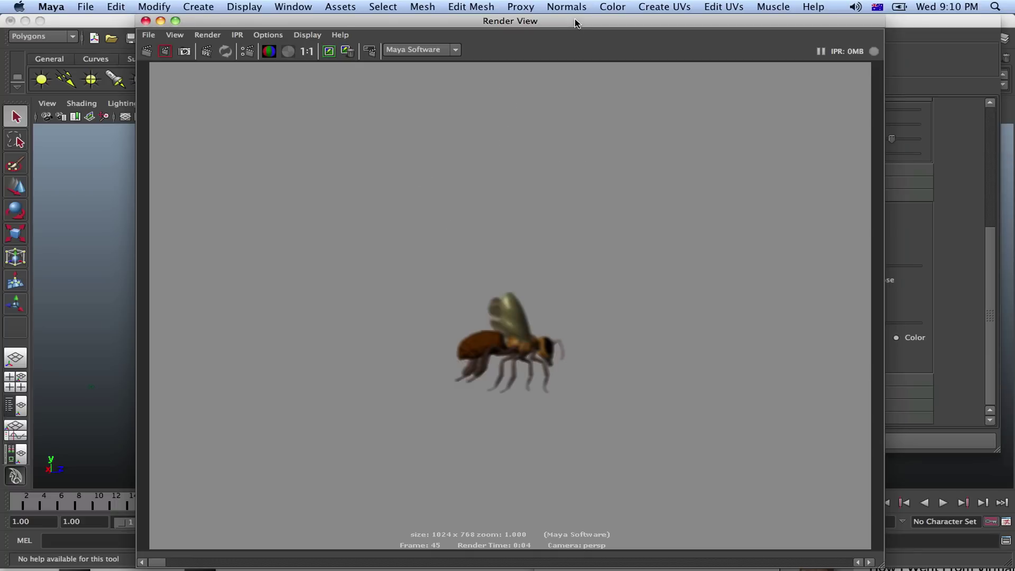
drag(576, 21, 351, 4)
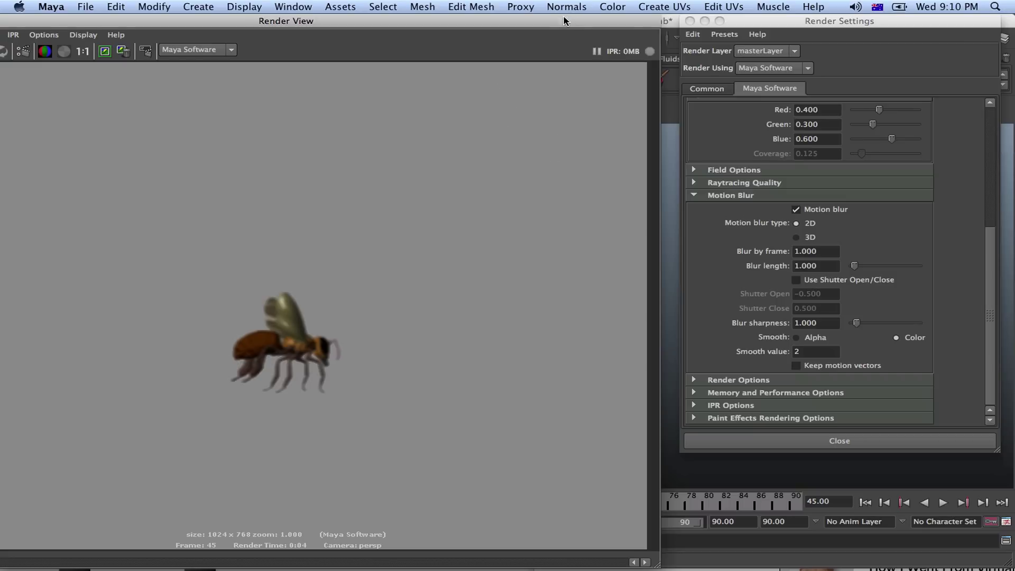
drag(568, 19, 640, 7)
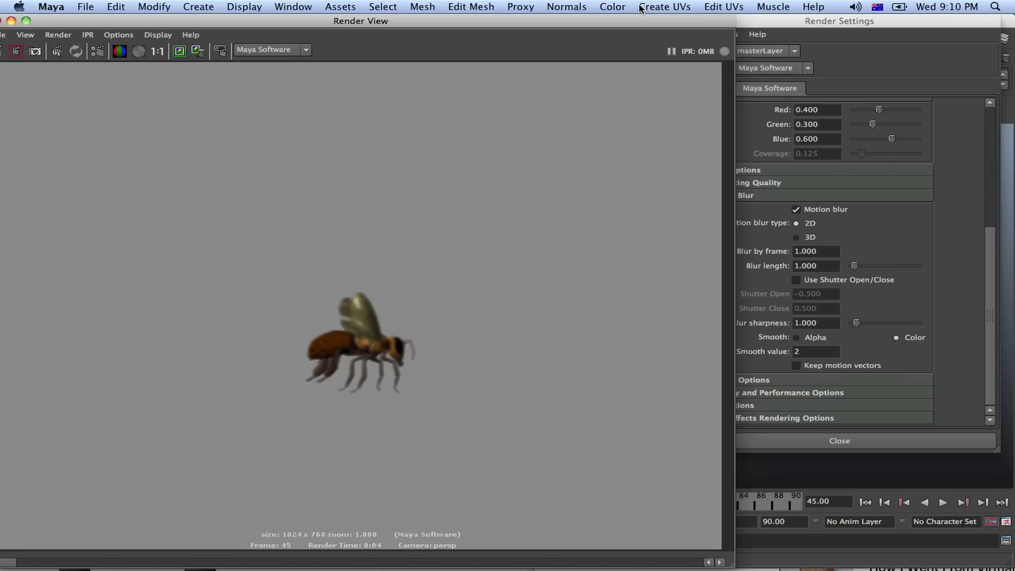
click(798, 341)
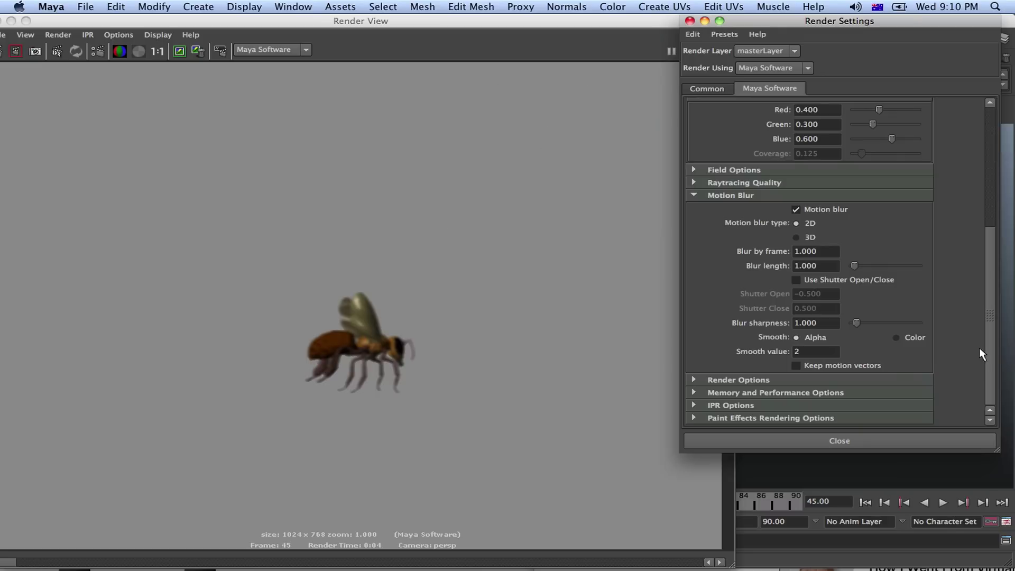
click(897, 337)
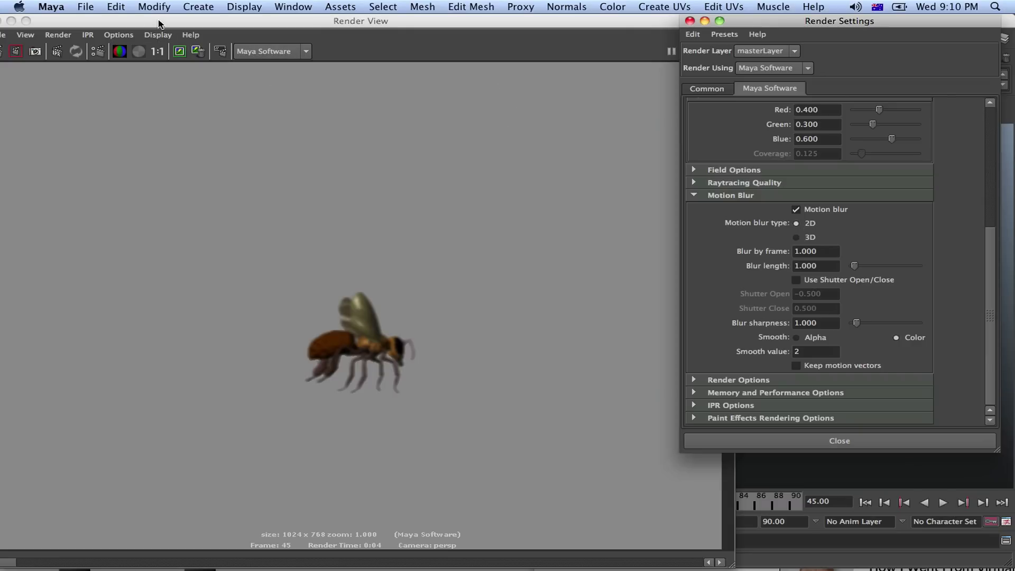
drag(159, 22, 175, 23)
Close Render View, tick Use Shutter Open/Close, and select the Shutter Open value for editing.
click(12, 21)
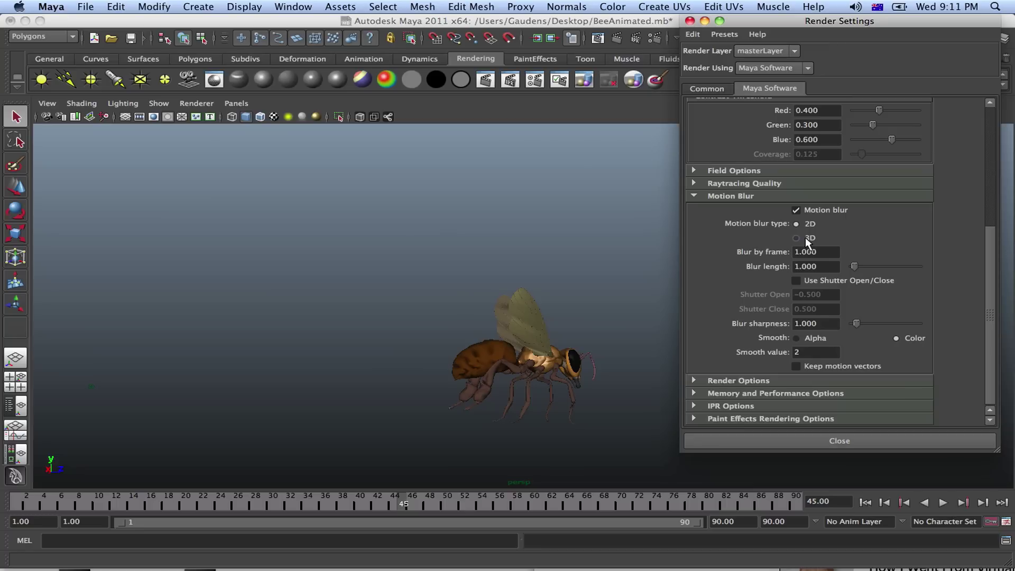
click(796, 281)
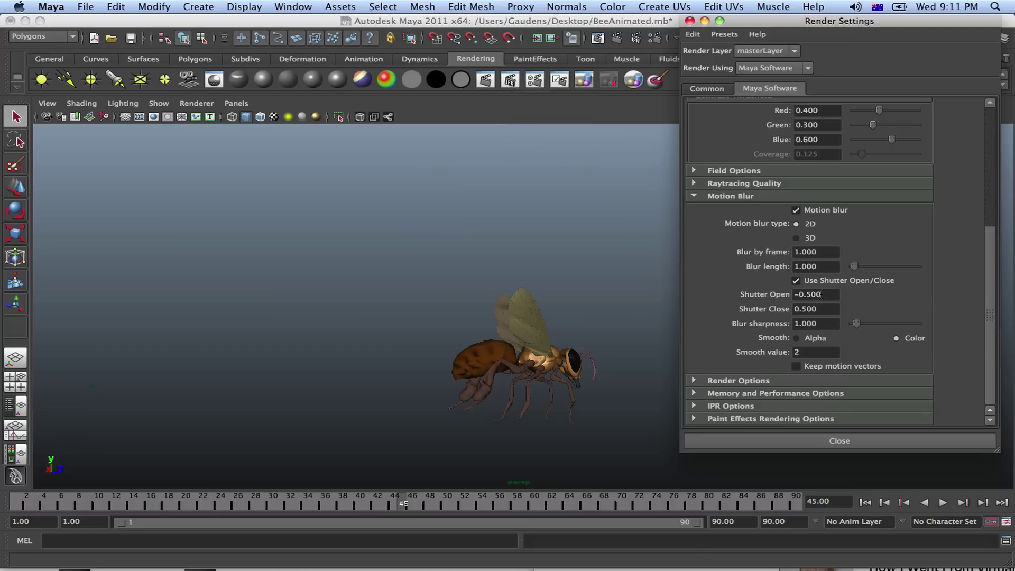
drag(828, 295, 808, 294)
scroll(809, 296, up, 2)
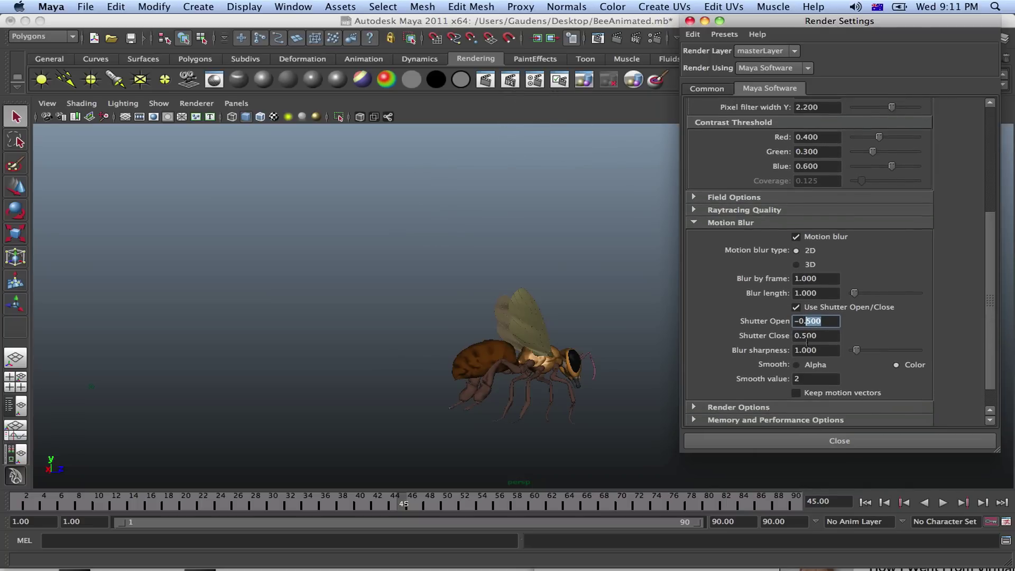
Set Shutter Open to -0.25 and Shutter Close to 0.25, then re-render frame 45.
click(616, 40)
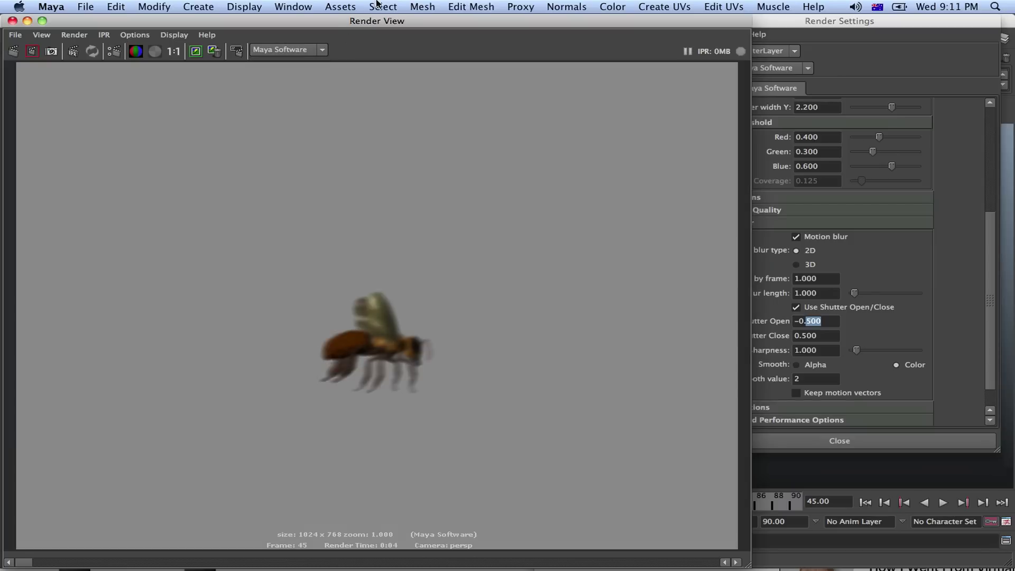
click(13, 21)
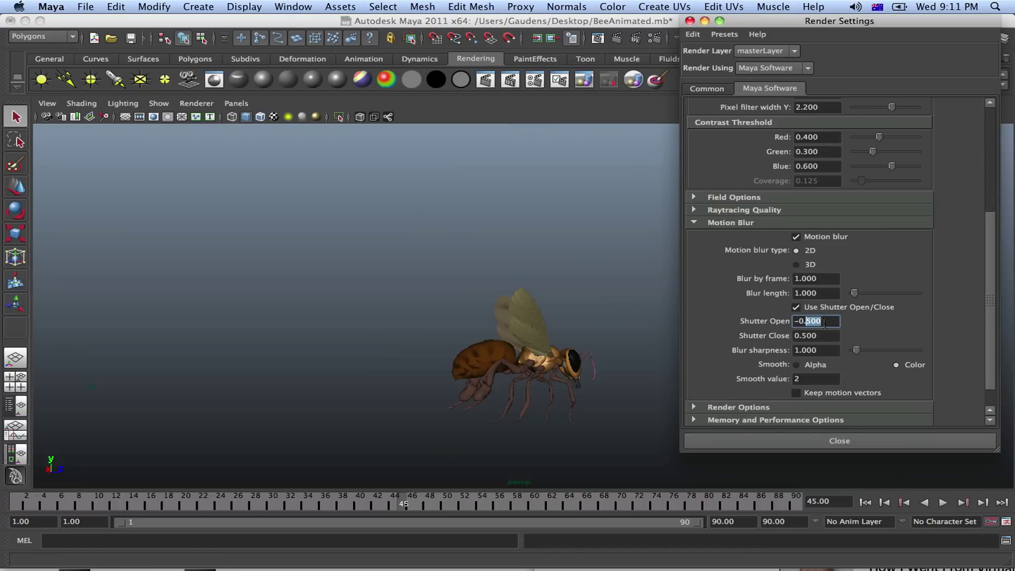
text(25)
double_click(802, 335)
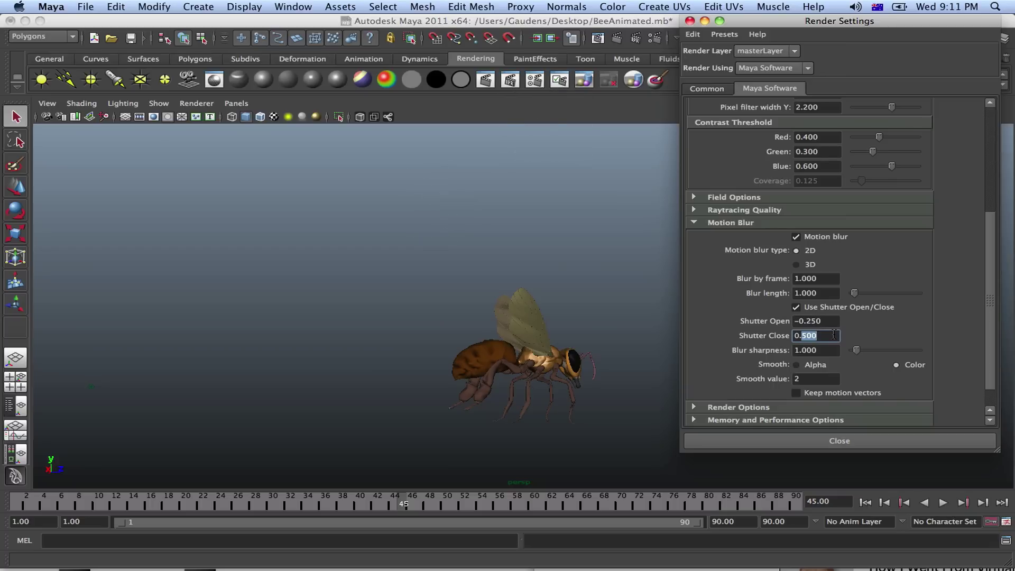
text(25)
click(624, 38)
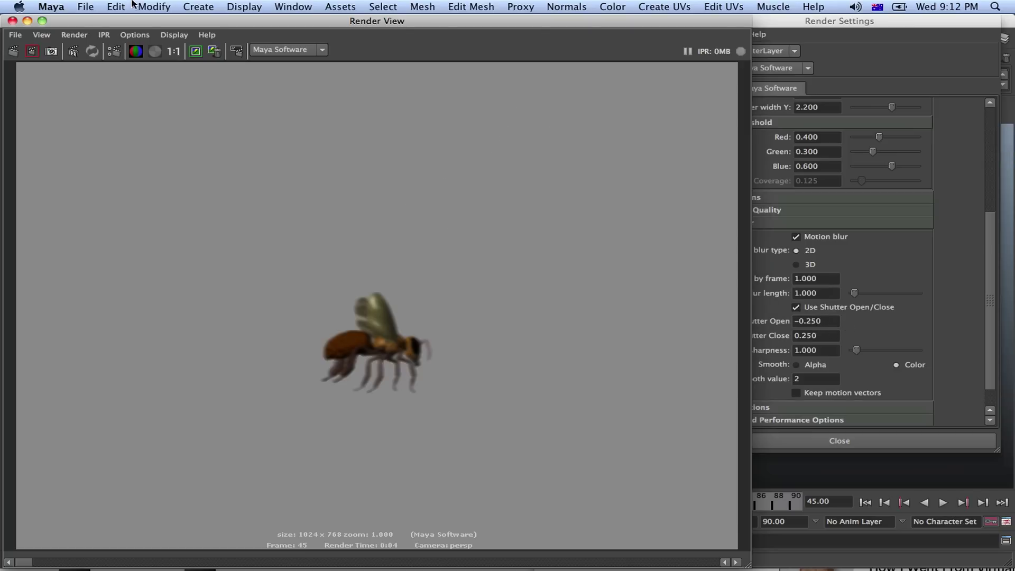
drag(62, 23, 153, 31)
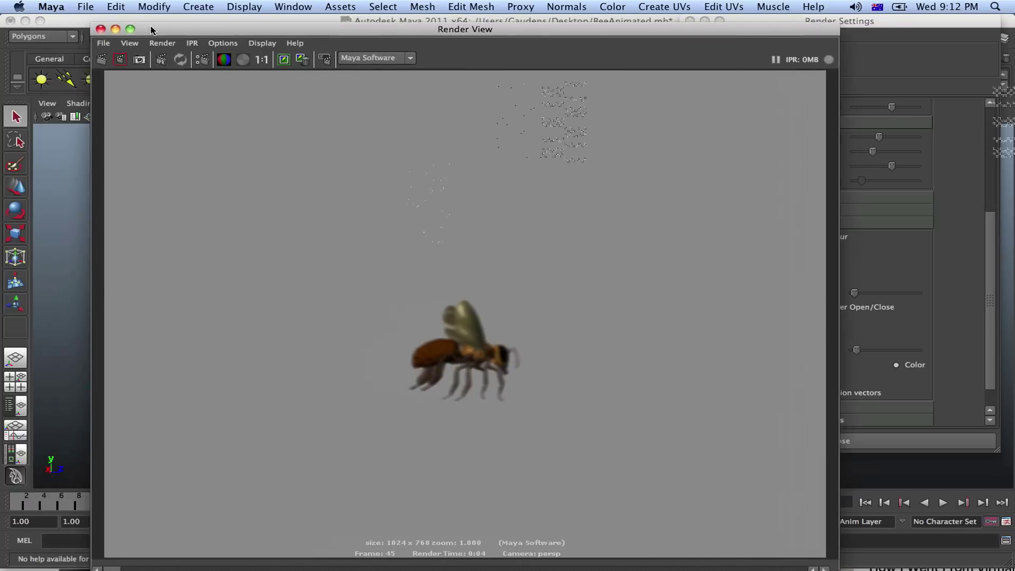
Close the test render and slightly adjust the Blur sharpness slider.
click(103, 30)
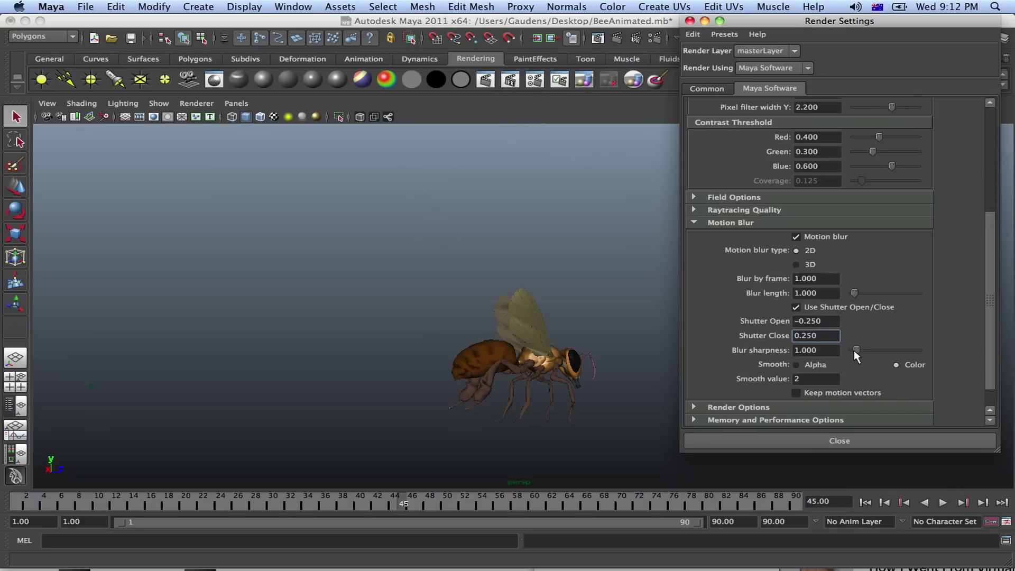
mouse_move(854, 350)
mouse_down()
mouse_move(875, 349)
mouse_move(856, 350)
mouse_up()
Switch motion blur to 3D and change Blur by frame from 1.000 to 5.000.
click(795, 264)
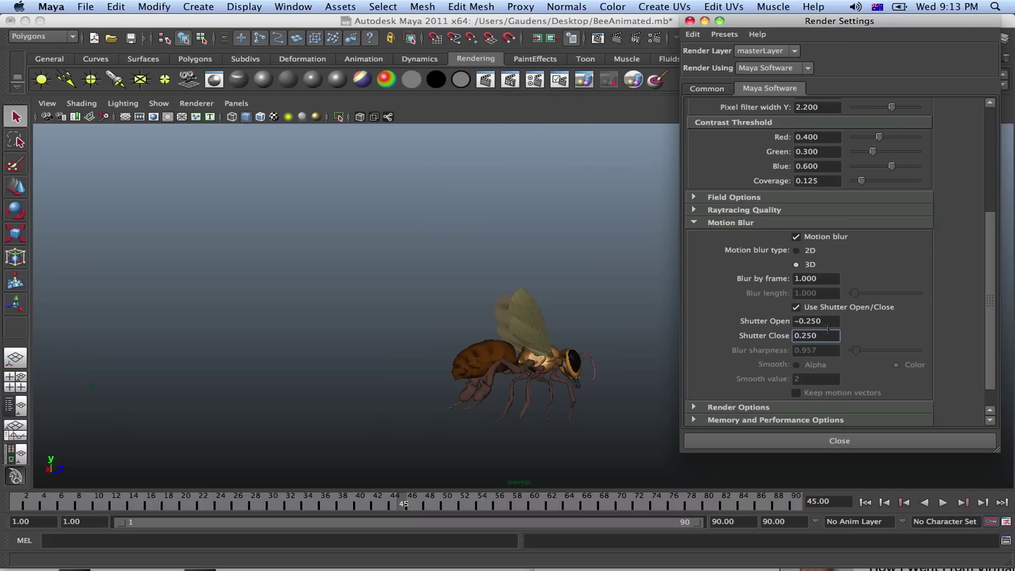
drag(800, 278, 793, 278)
text(5)
click(617, 40)
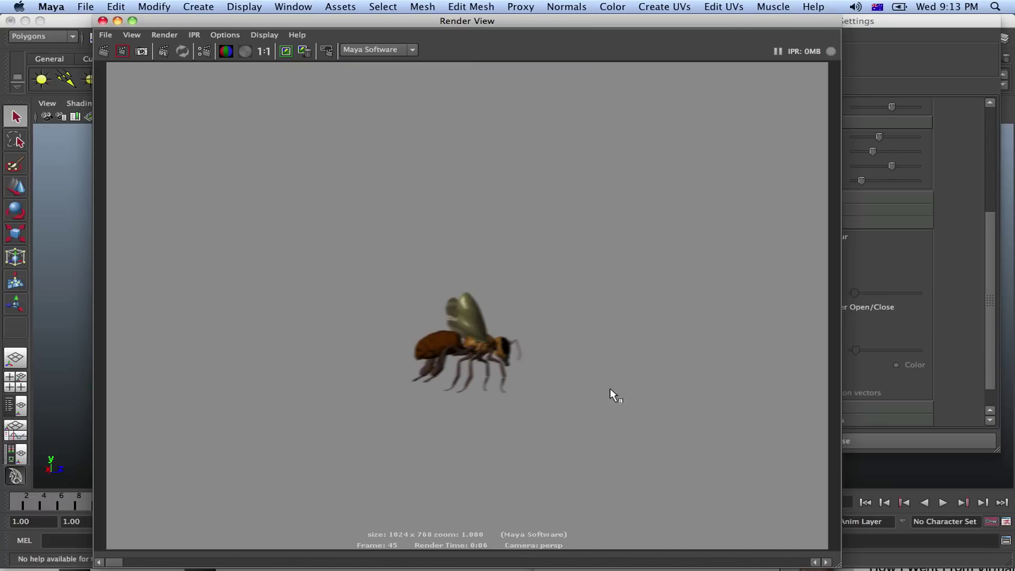
scroll(487, 341, up, 3)
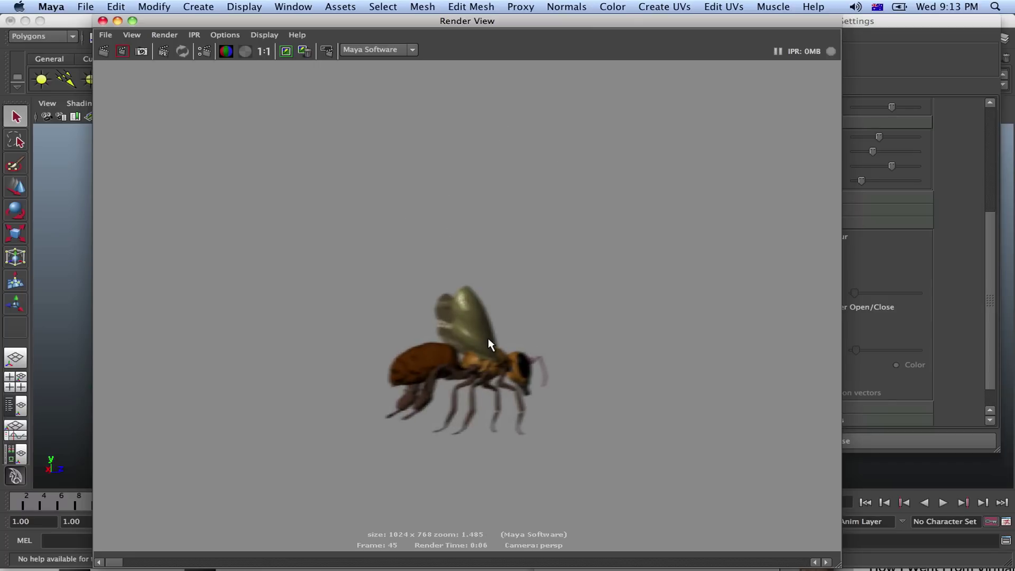
scroll(488, 339, down, 1)
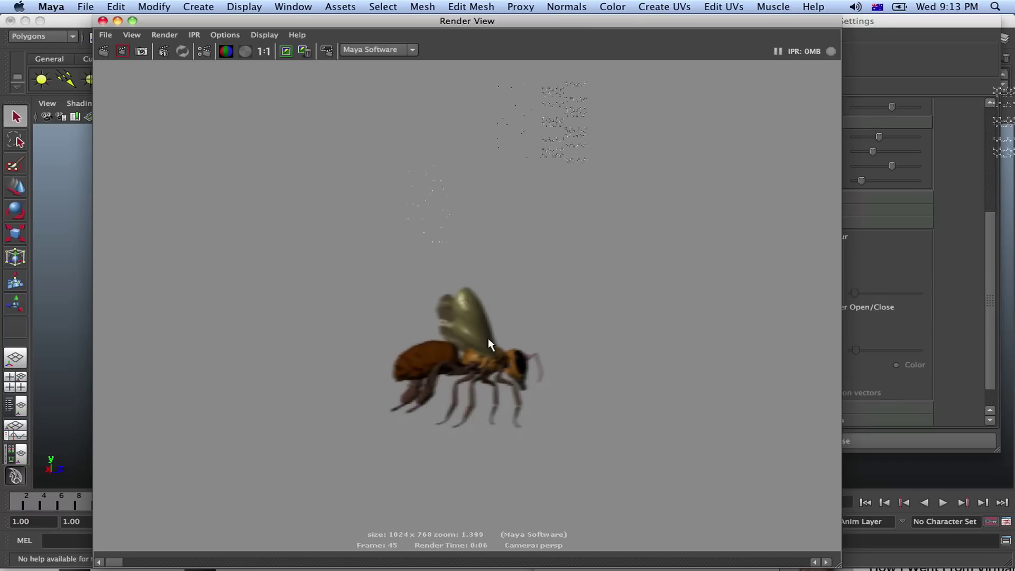
click(102, 21)
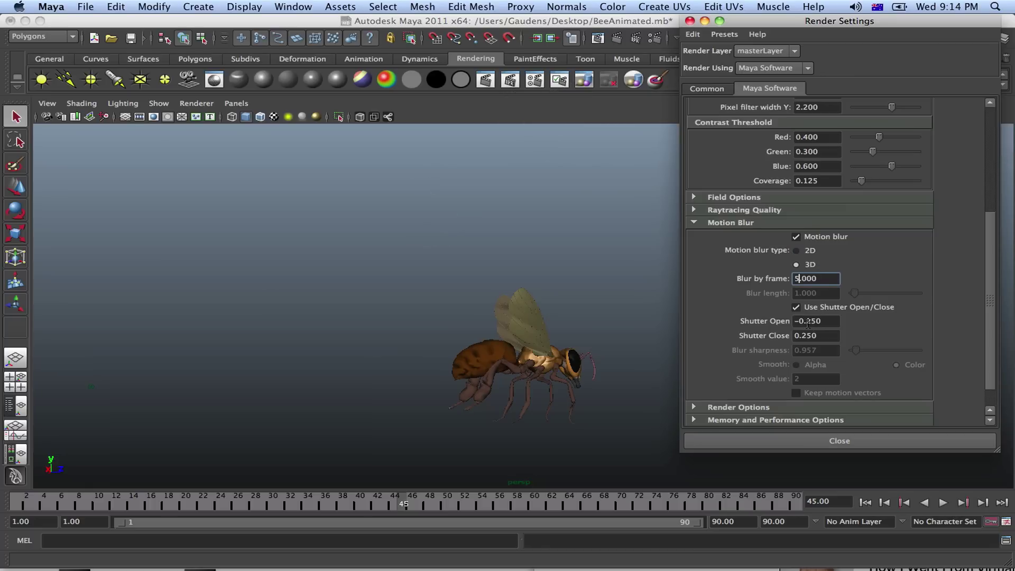
Widen the shutter to -0.500 open and 0.500 close.
drag(808, 322, 841, 323)
text(5)
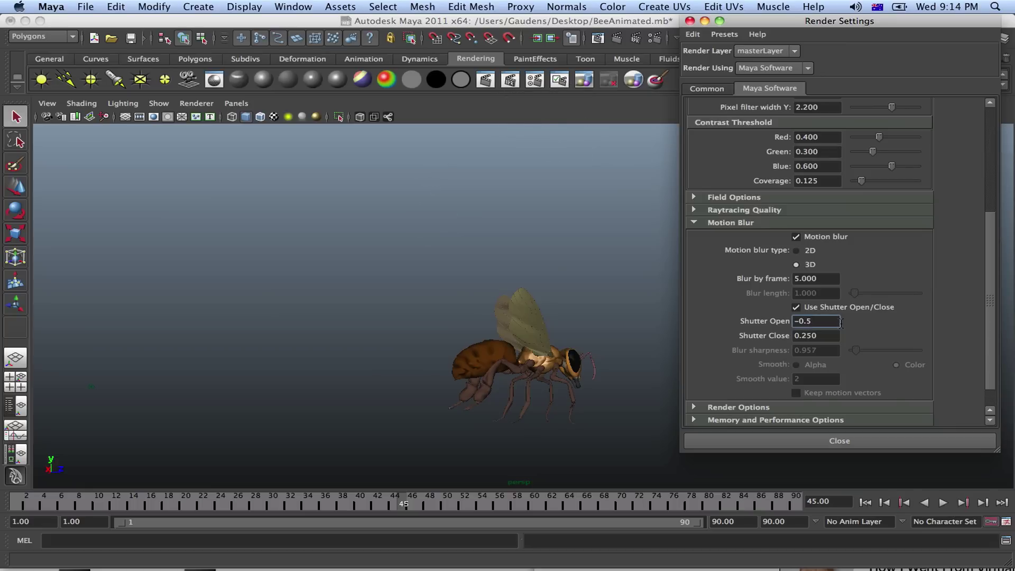
double_click(803, 336)
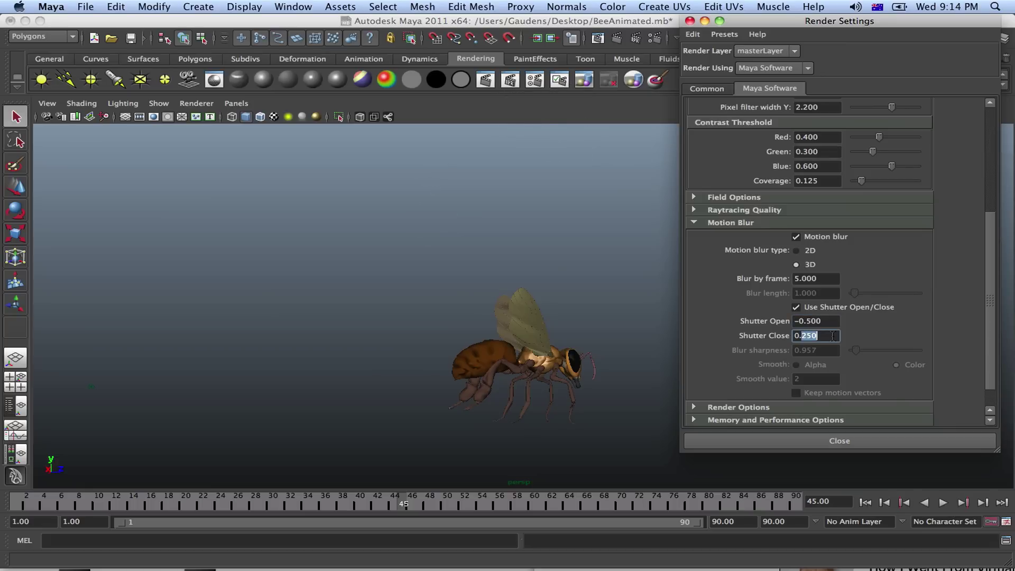
text(5)
Render bee frame 45 with the wider 3D-blurred shutter, then move and shrink Render View.
click(617, 38)
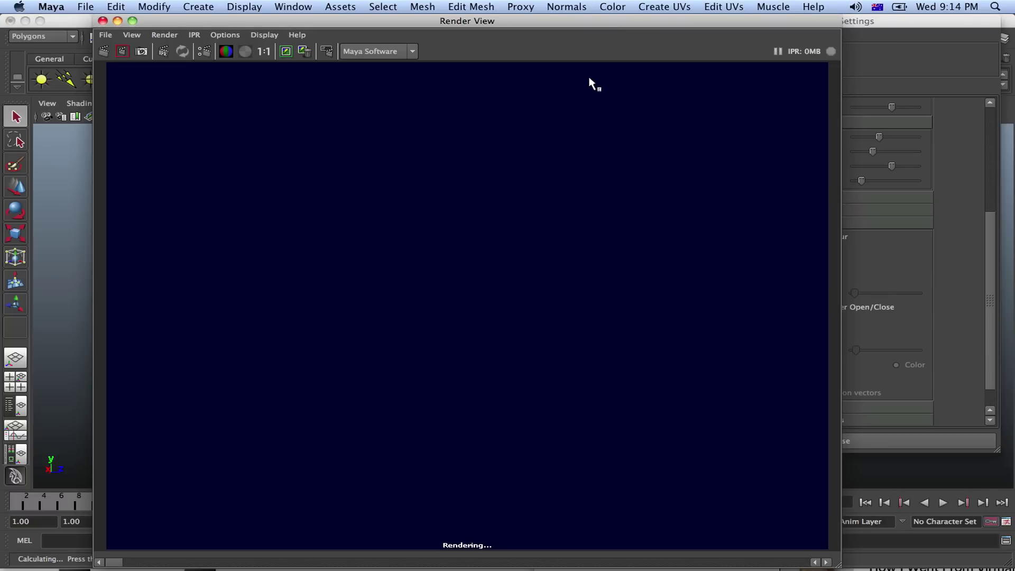
drag(706, 25, 583, 23)
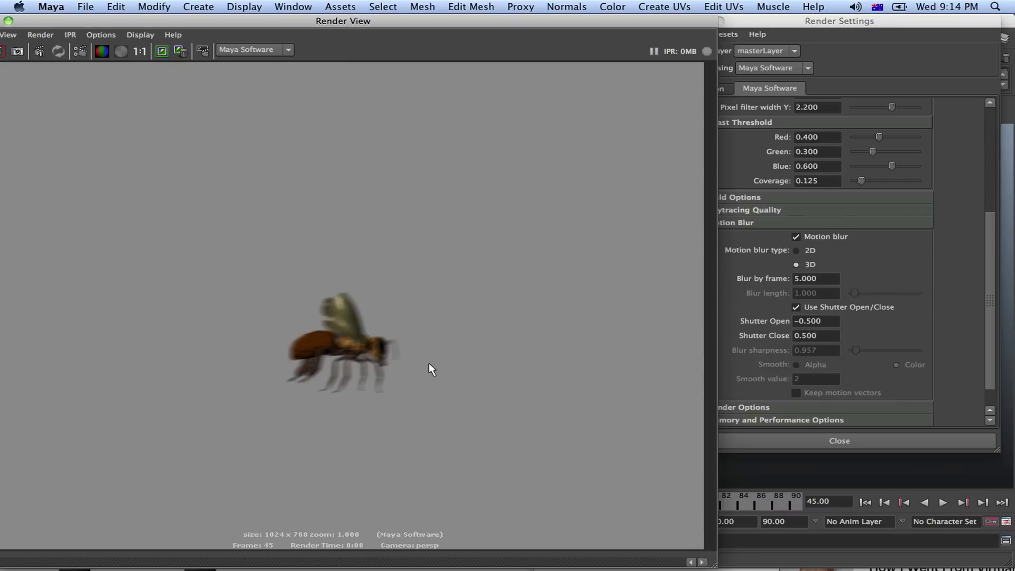
click(9, 21)
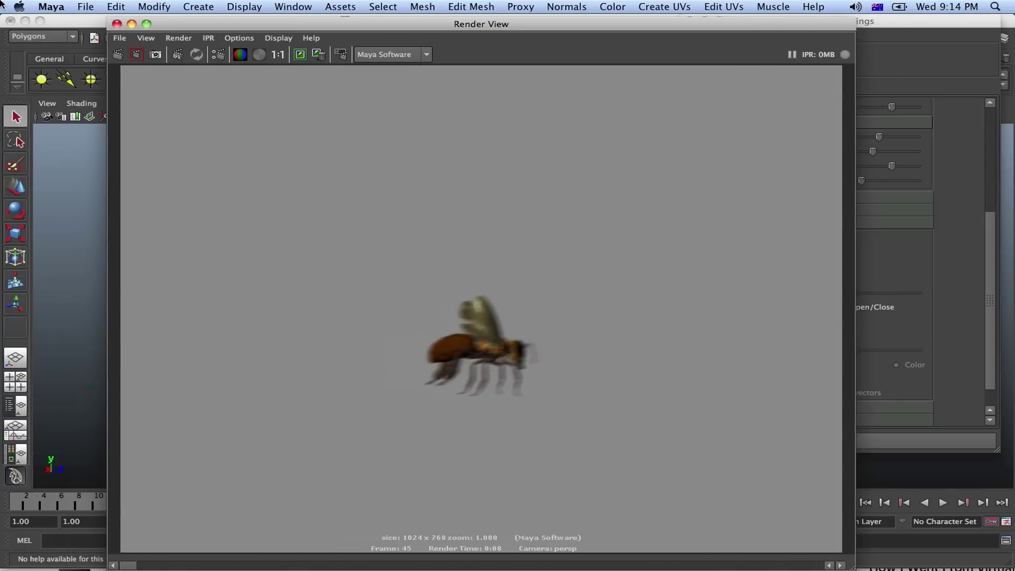
click(117, 23)
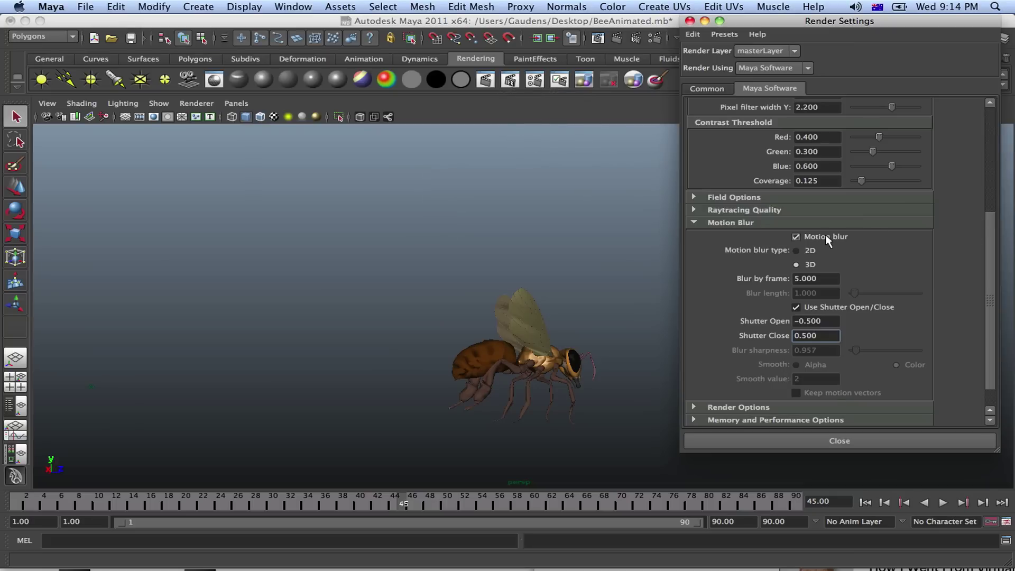